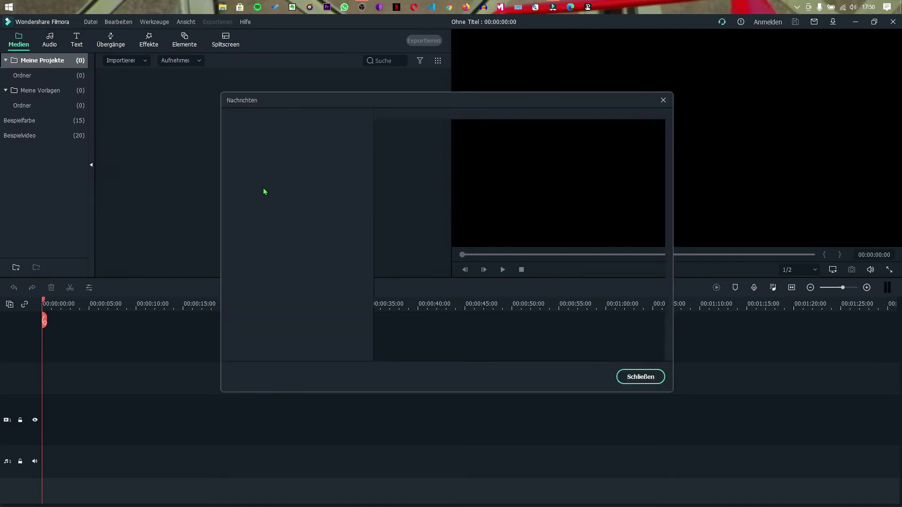
# - Import Neues Intro and the four Wollte einkaufen videos from the YT folder into the project media
pyautogui.click(636, 380)
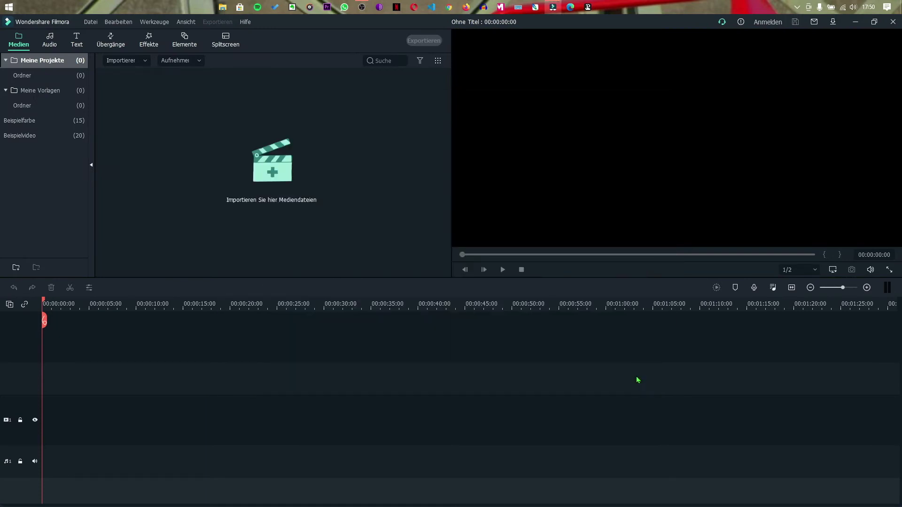
pyautogui.click(270, 170)
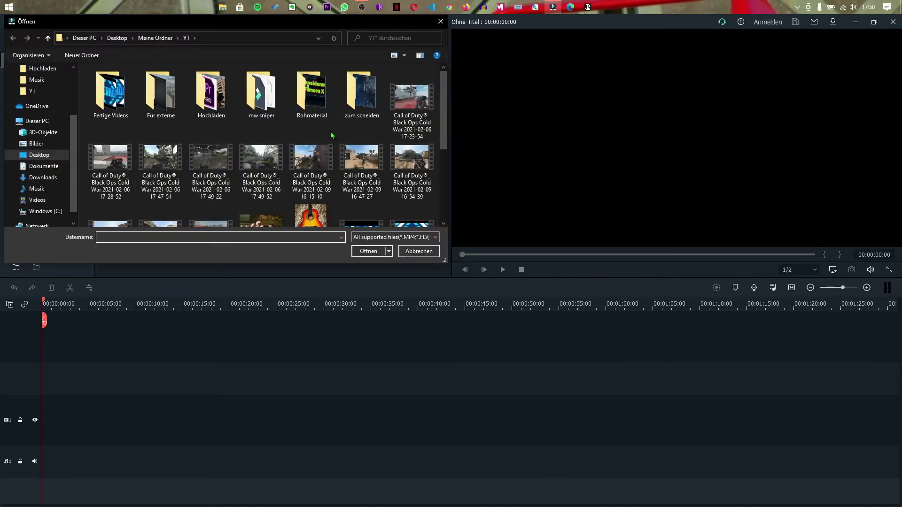
pyautogui.scroll(-2, 341, 170)
pyautogui.click(412, 127)
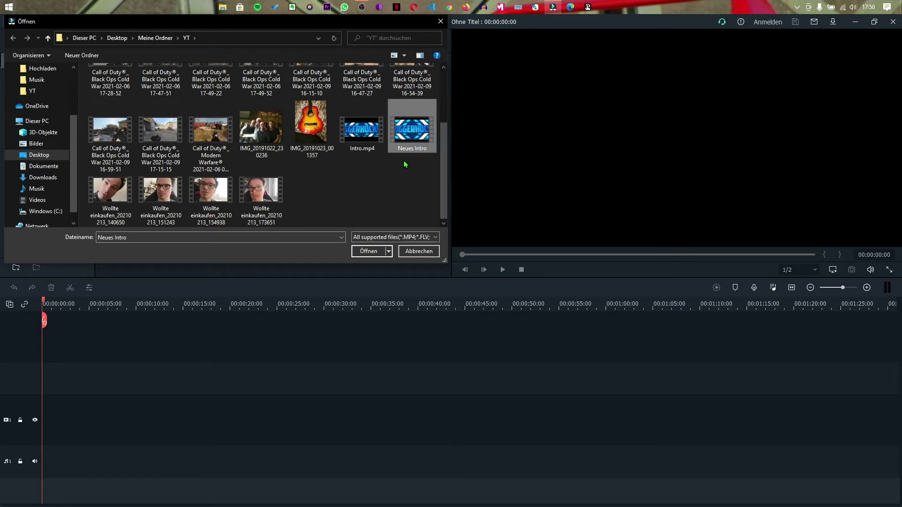
pyautogui.keyDown('shift'); pyautogui.click(266, 203); pyautogui.keyUp('shift')
pyautogui.click(370, 251)
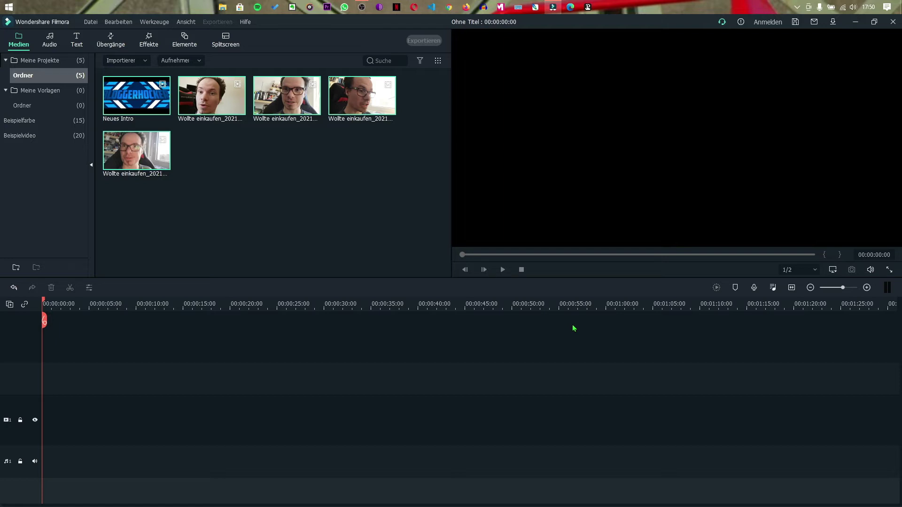
# - Place Neues Intro at the start of video track 1 and lower its volume to about -17 dB
pyautogui.click(325, 223)
pyautogui.moveTo(119, 89); pyautogui.dragTo(44, 431)
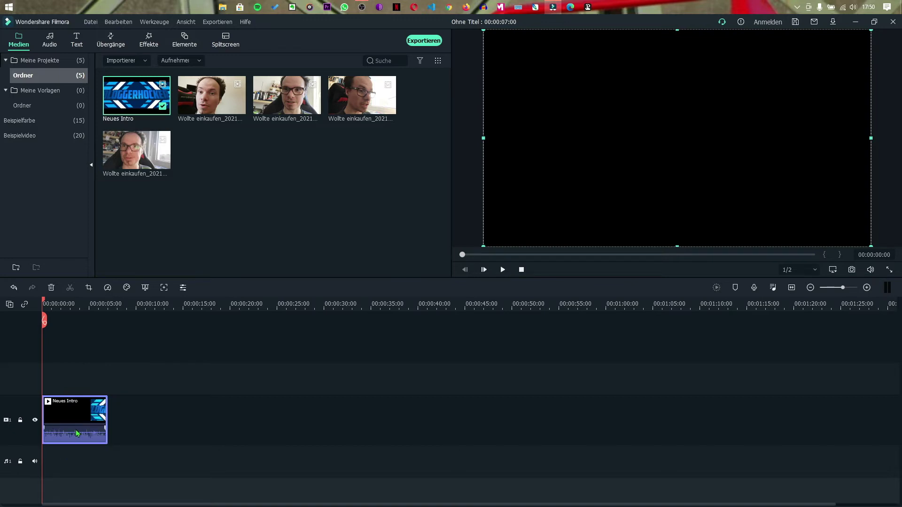
pyautogui.moveTo(77, 433); pyautogui.dragTo(78, 443)
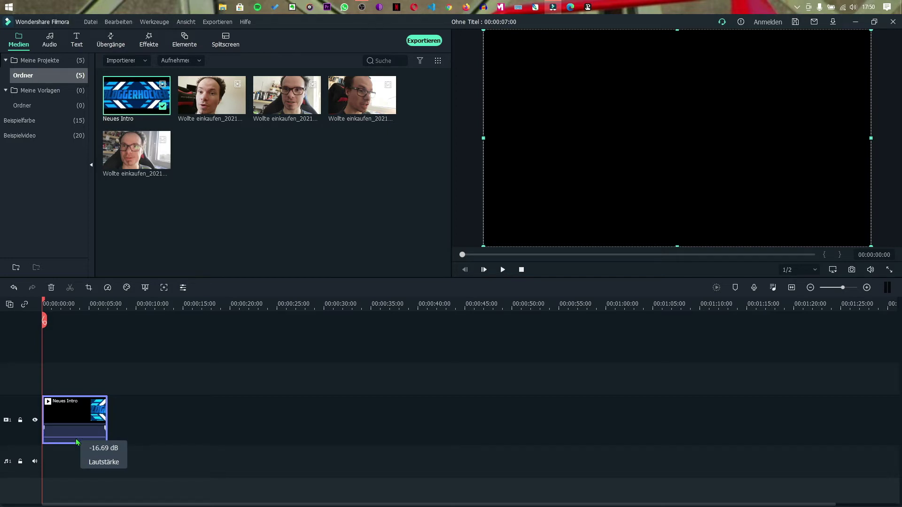
pyautogui.moveTo(77, 442); pyautogui.dragTo(78, 441)
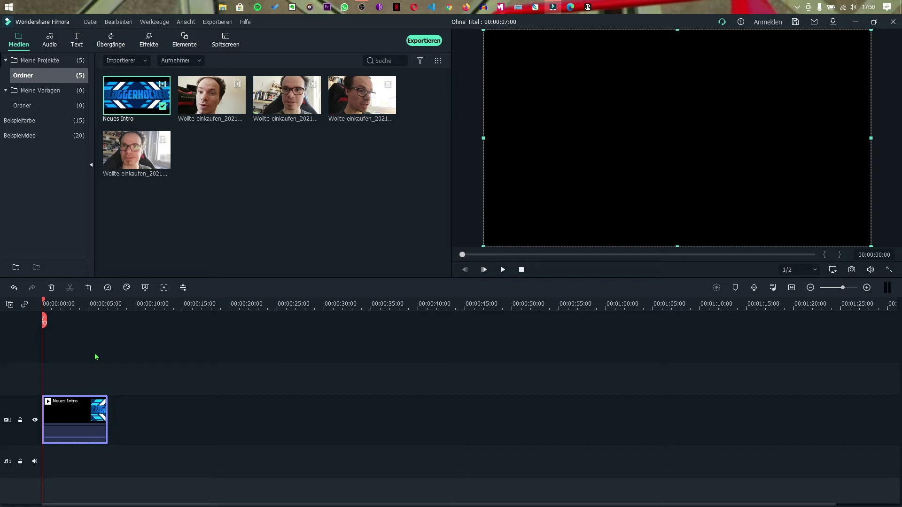
pyautogui.press('space')
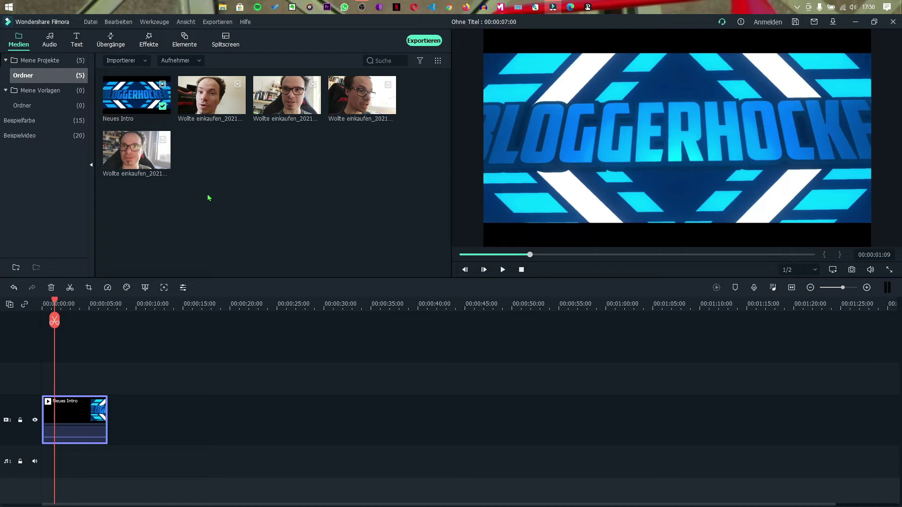
# - Add the first Wollte einkaufen clip directly after the intro on video track 1 and raise its volume slightly
pyautogui.moveTo(207, 99); pyautogui.dragTo(117, 423)
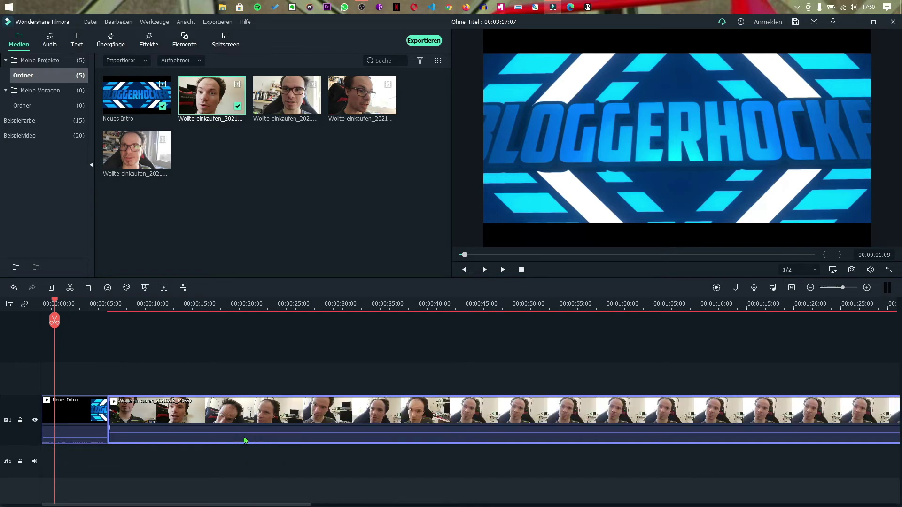
pyautogui.moveTo(246, 433); pyautogui.dragTo(245, 430)
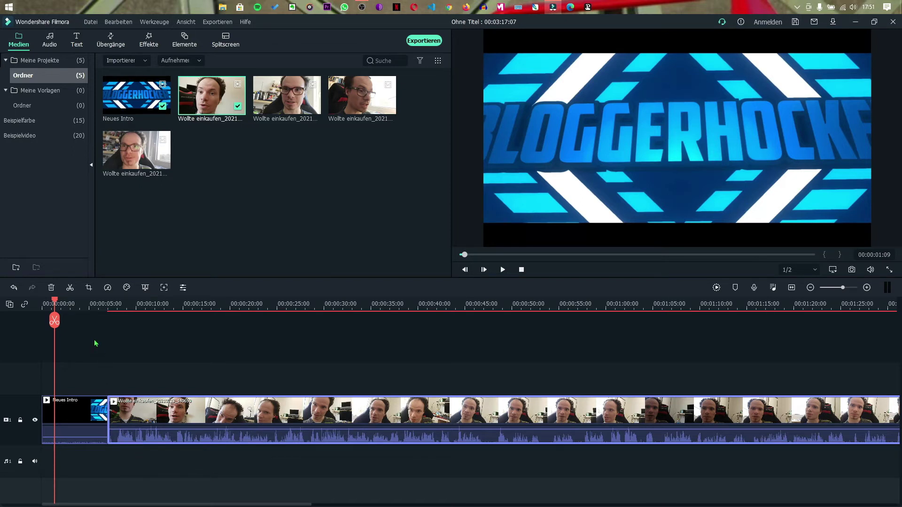
pyautogui.moveTo(55, 324); pyautogui.dragTo(120, 344)
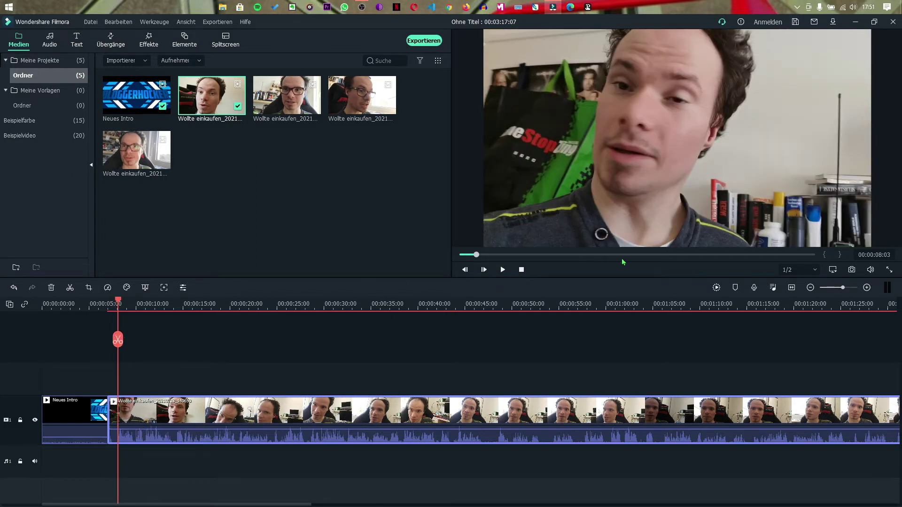
# - Enlarge the timeline area and increase the height of video track 1 for easier cutting
pyautogui.moveTo(606, 278); pyautogui.dragTo(609, 185)
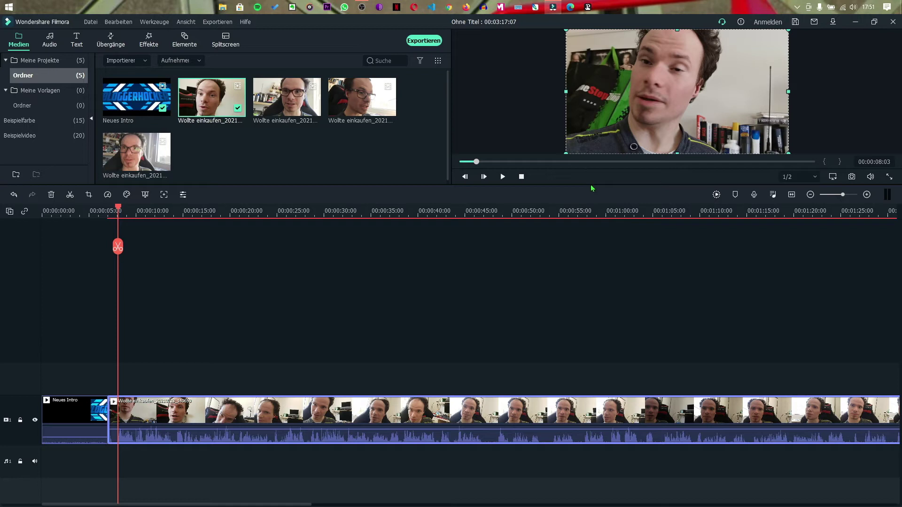
pyautogui.moveTo(590, 185); pyautogui.dragTo(599, 123)
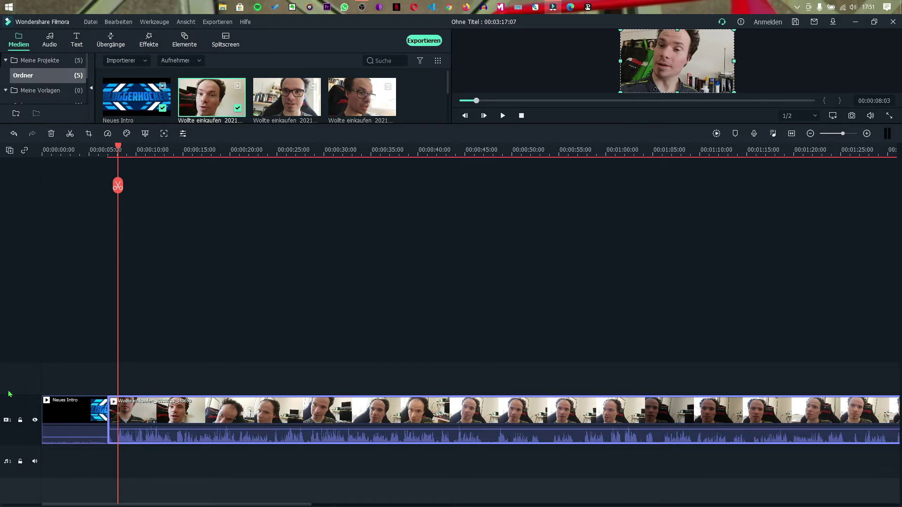
pyautogui.moveTo(21, 394); pyautogui.dragTo(47, 270)
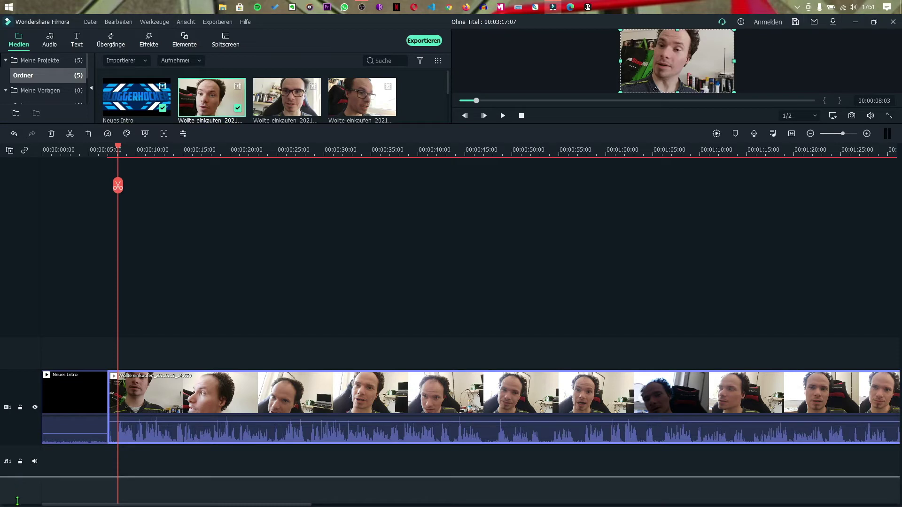
pyautogui.moveTo(22, 449); pyautogui.dragTo(21, 469)
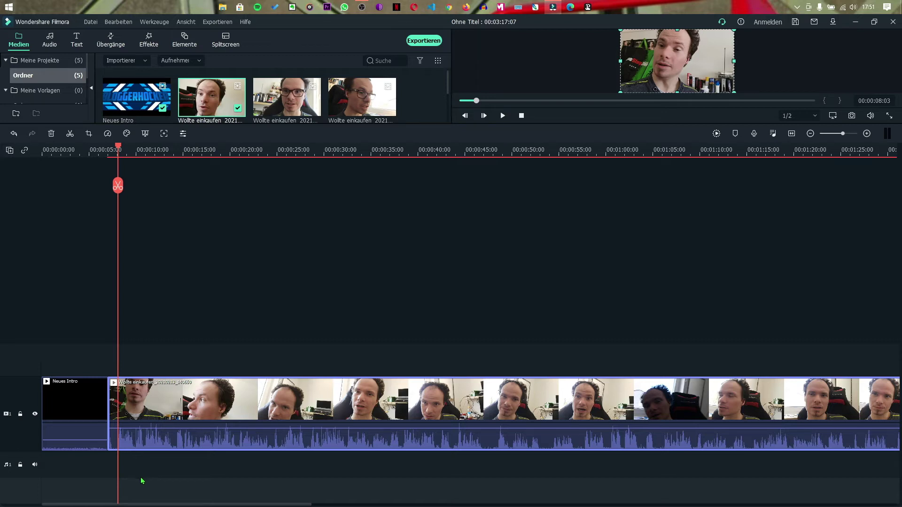
# - Split the Wollte einkaufen clip at 00:00:08:03 and delete the short opening piece after the intro
pyautogui.hotkey('ctrl', 'b')
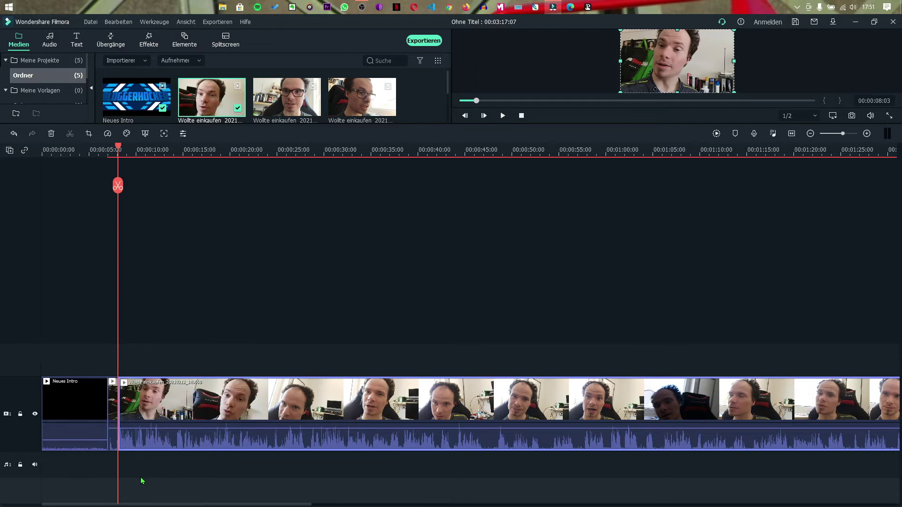
pyautogui.click(112, 420)
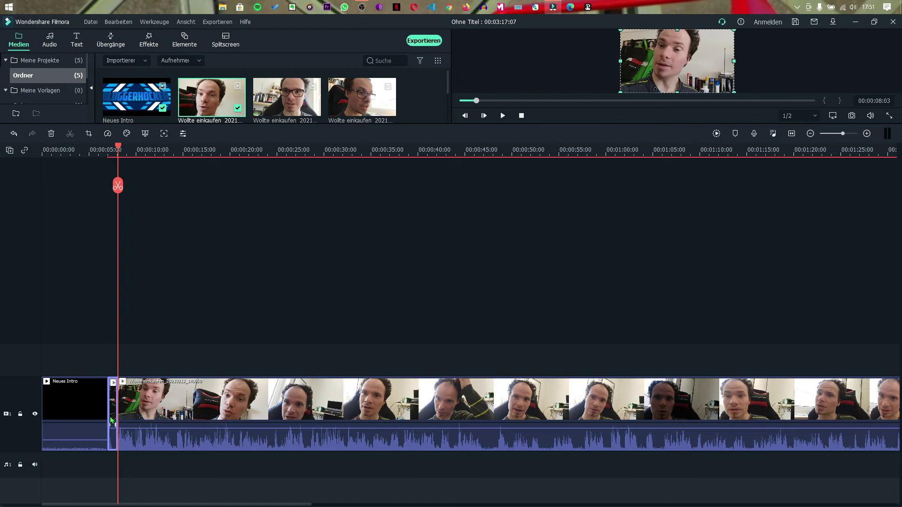
pyautogui.press('Delete')
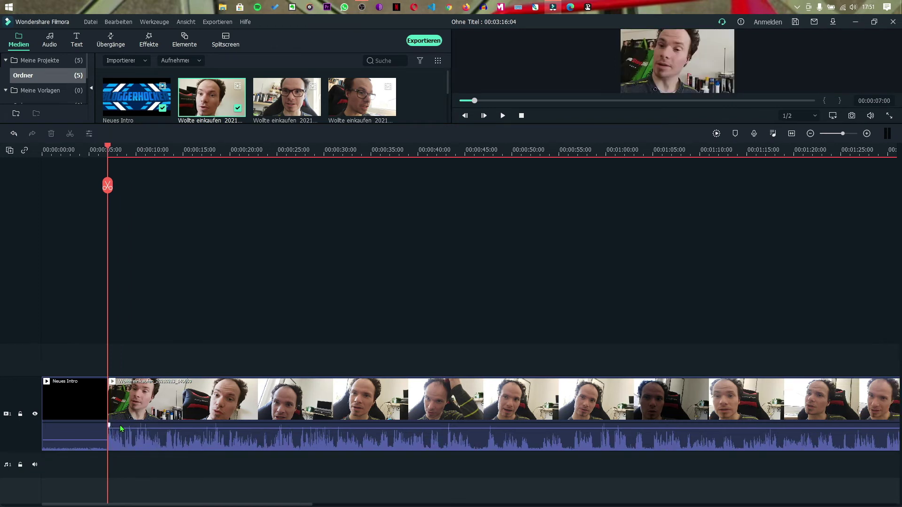
pyautogui.press('space')
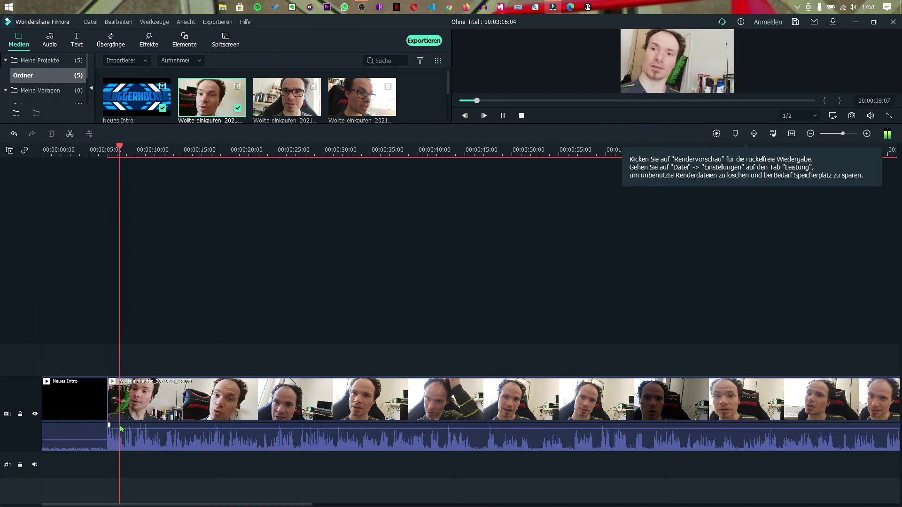
pyautogui.press('space')
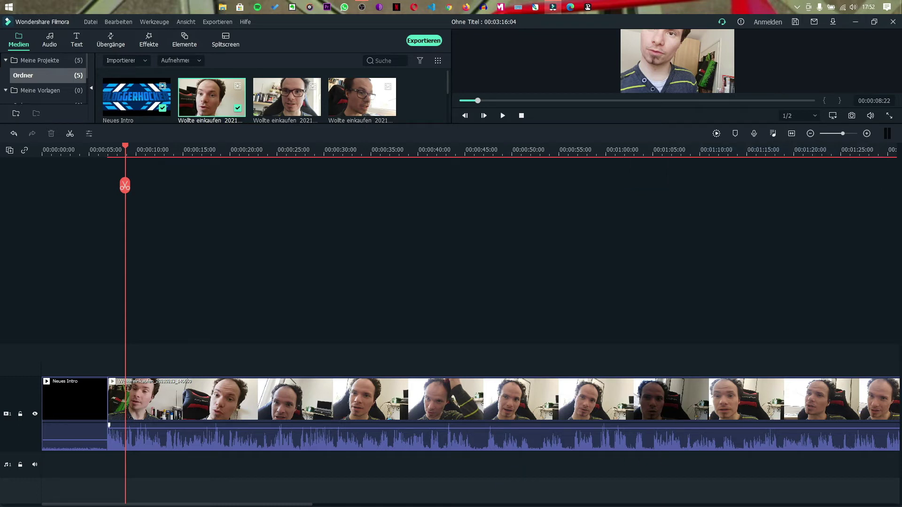
# - Locate the quiet passage in the Wollte einkaufen clip and split the clip at 00:00:45:15
pyautogui.hscroll(5, 176, 504)
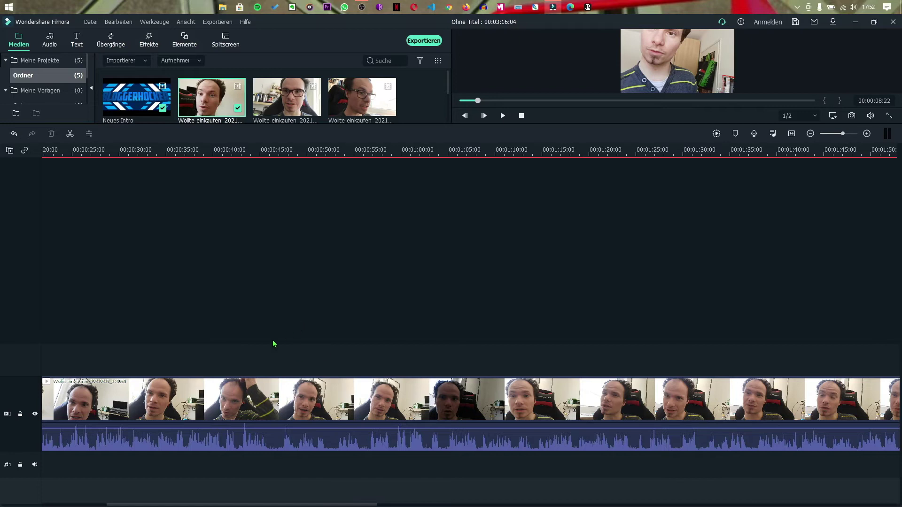
pyautogui.click(277, 151)
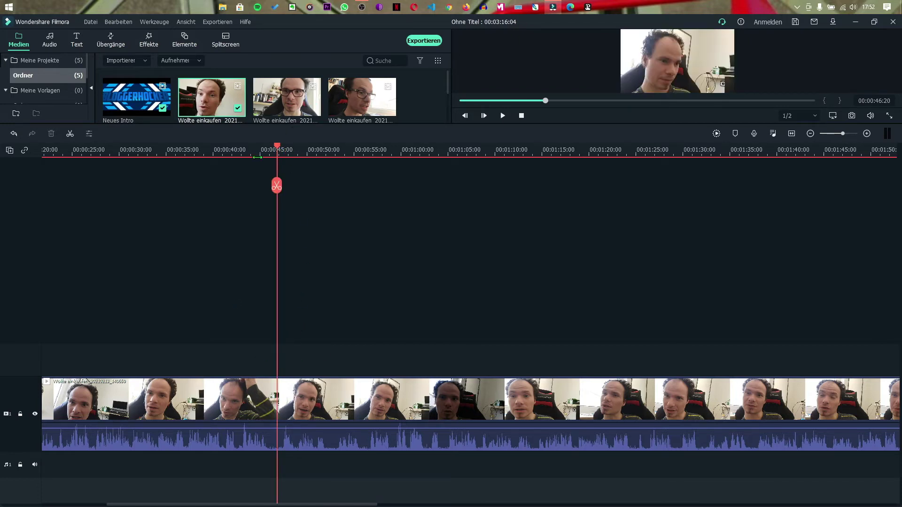
pyautogui.moveTo(277, 149); pyautogui.dragTo(264, 151)
pyautogui.press('space')
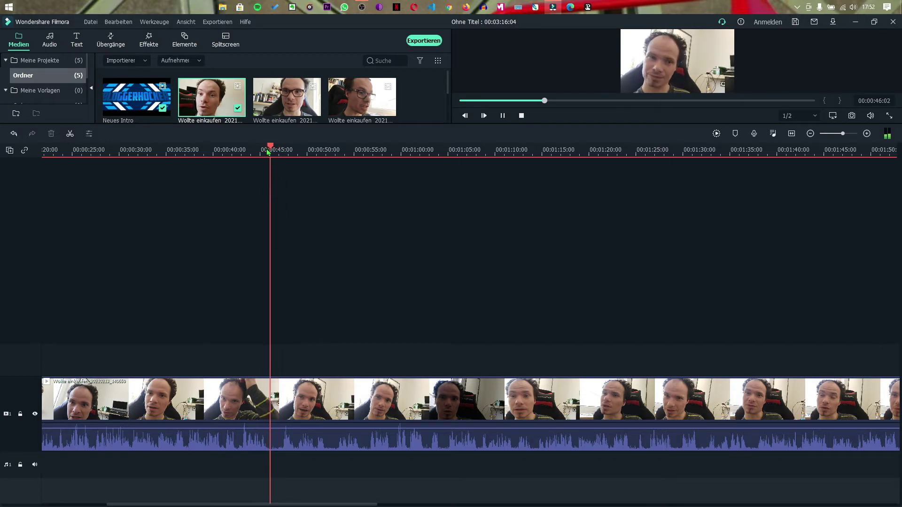
pyautogui.press('space')
pyautogui.click(266, 151)
pyautogui.hotkey('ctrl', 'b')
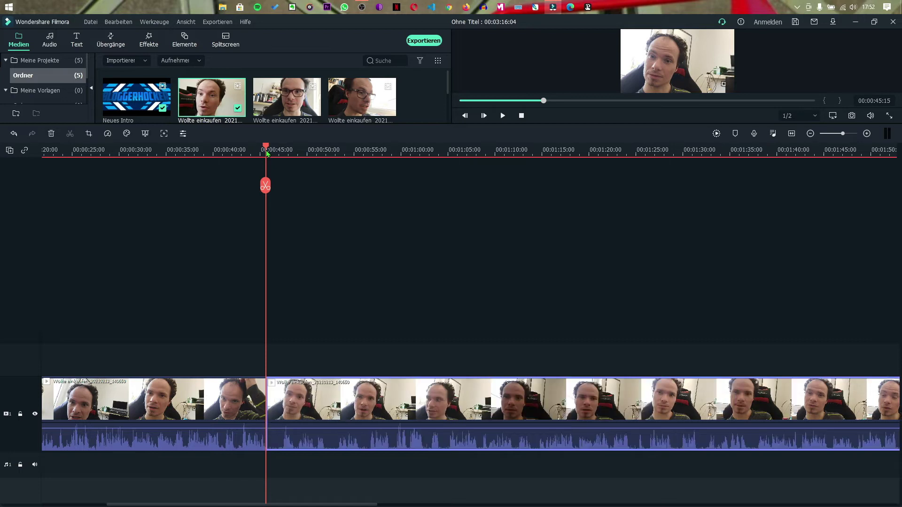
# - Split the clip again at 00:00:47:04 and delete the short piece between the two cuts
pyautogui.press('space')
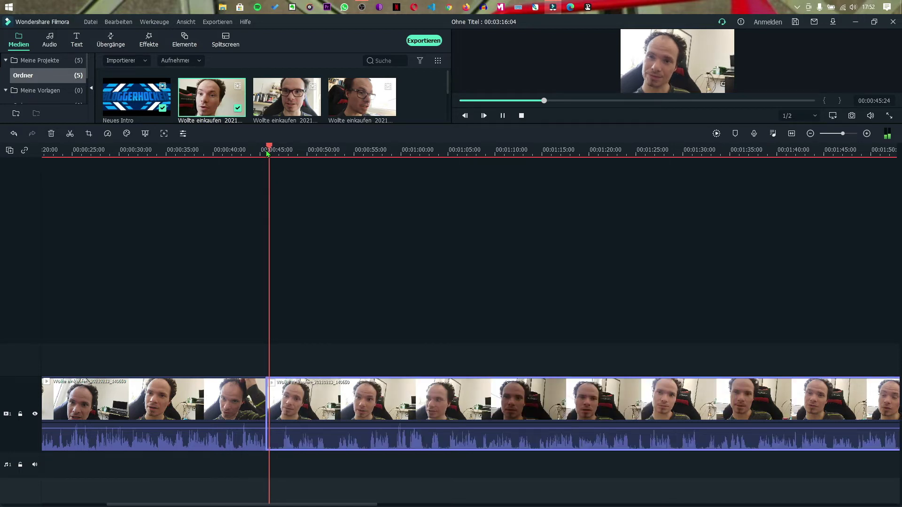
pyautogui.press('space')
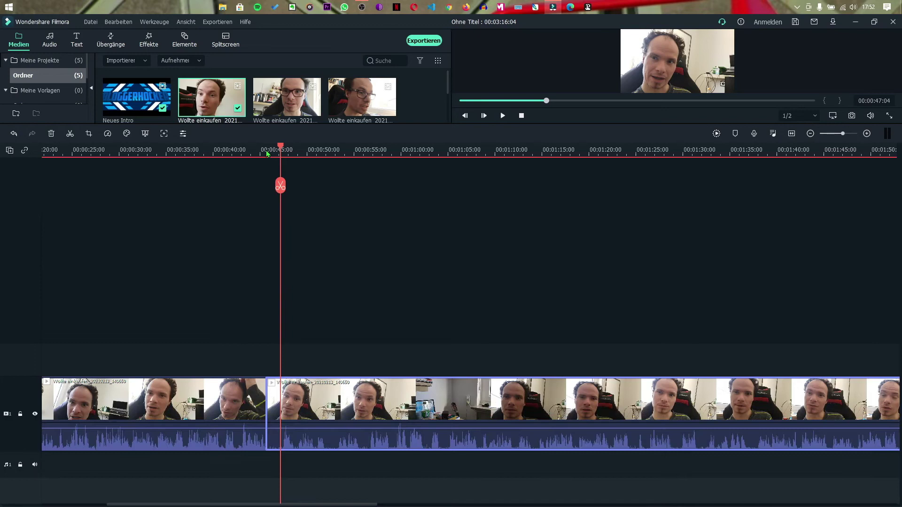
pyautogui.hotkey('ctrl', 'b')
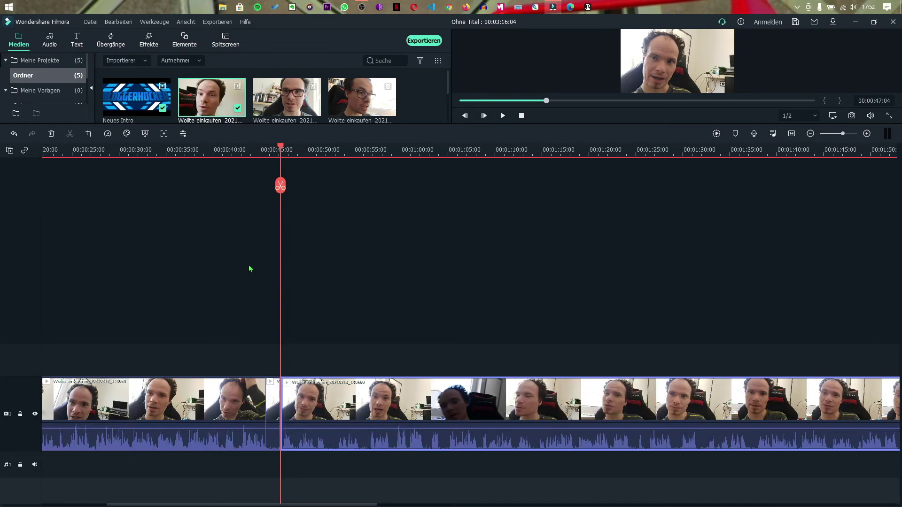
pyautogui.click(275, 400)
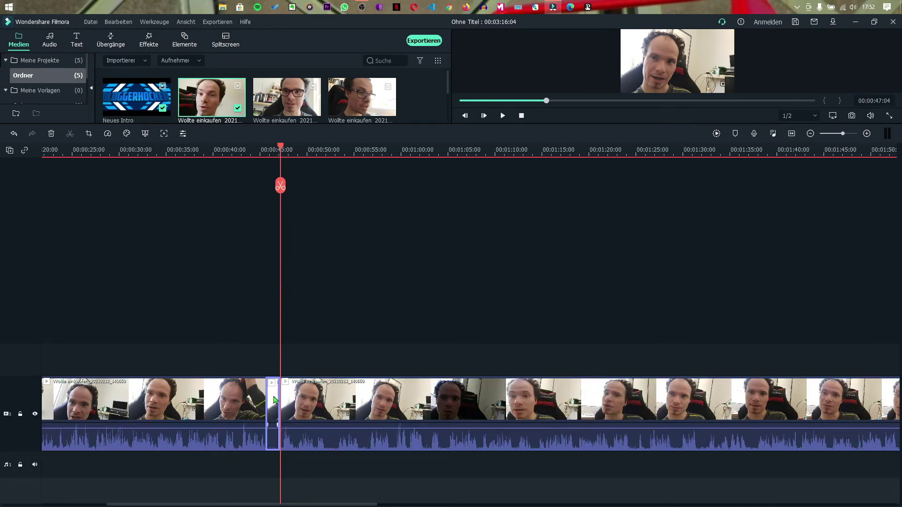
pyautogui.press('Delete')
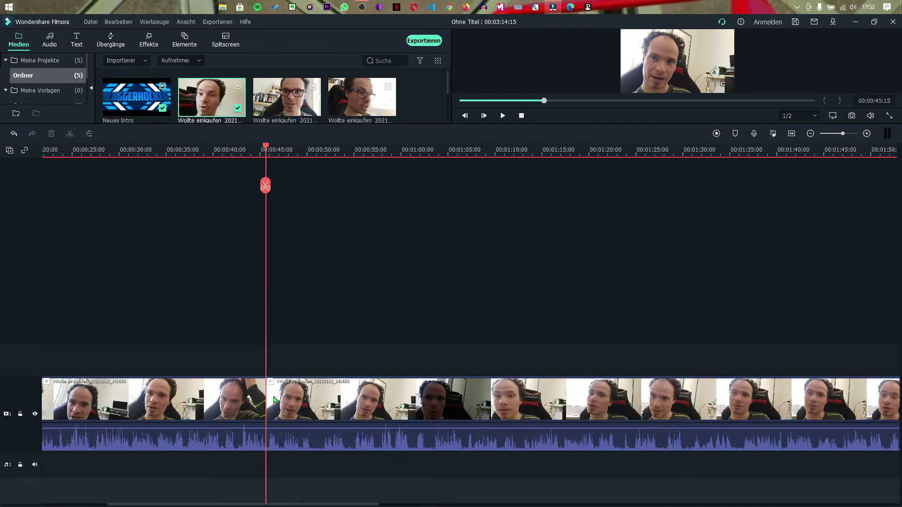
# - Play back the passage around the cut at 00:00:45:15 to check the transition between the two pieces
pyautogui.click(249, 154)
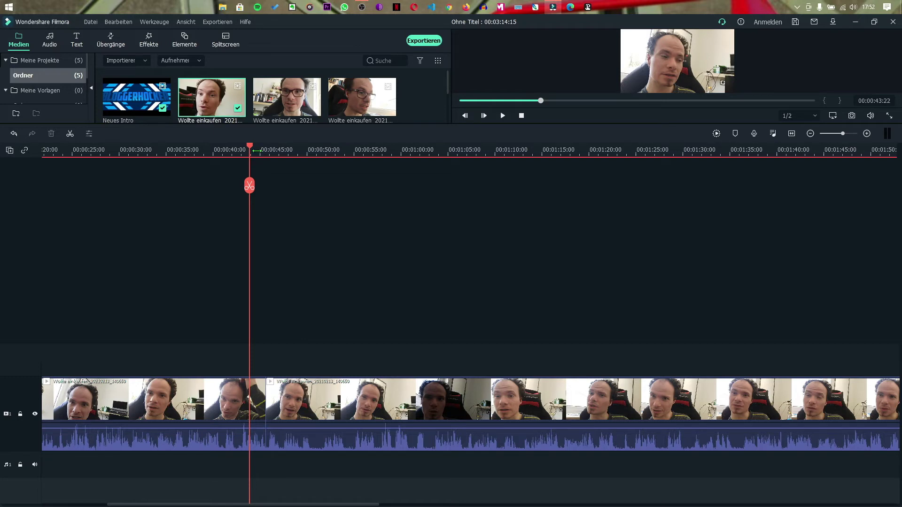
pyautogui.press('space')
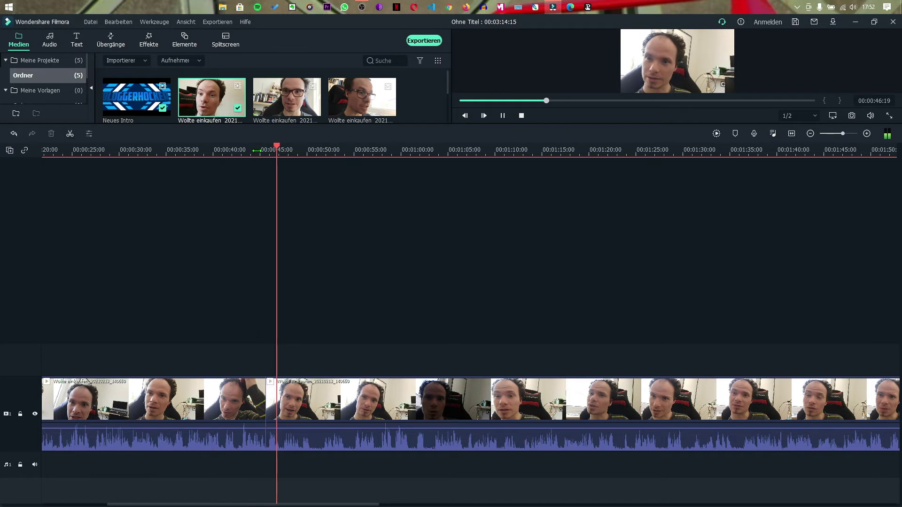
pyautogui.press('space')
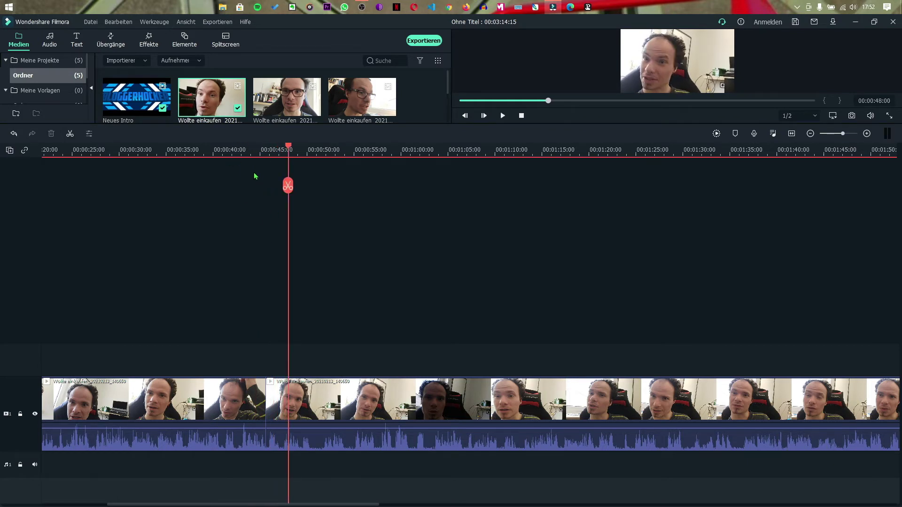
pyautogui.click(243, 149)
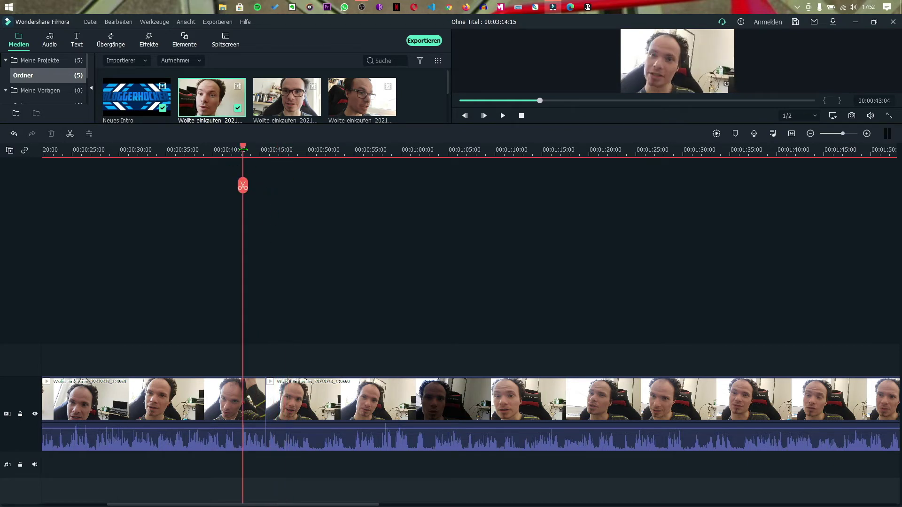
pyautogui.press('space')
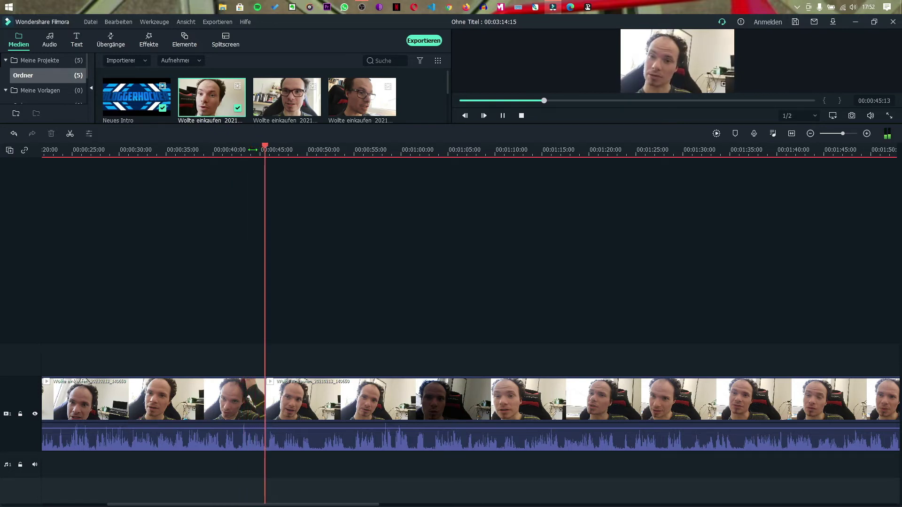
pyautogui.press('space')
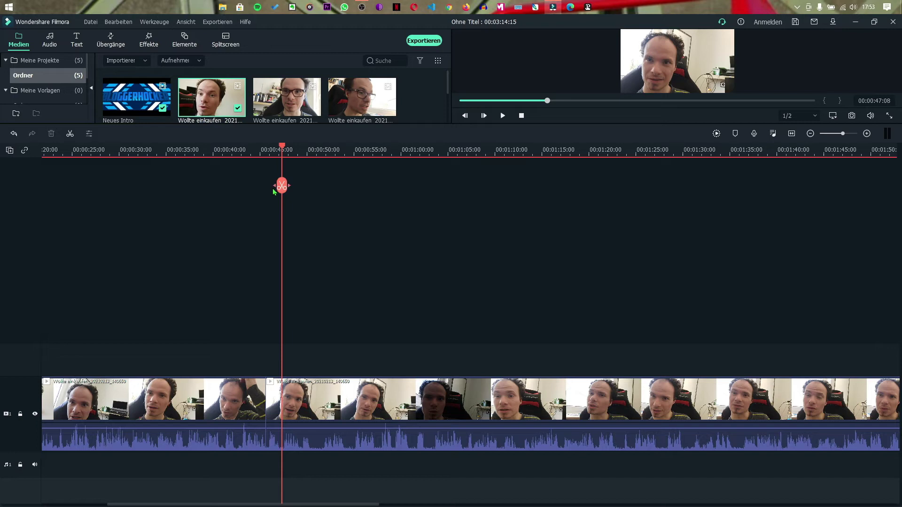
# - Split the Wollte einkaufen clip at 00:00:50:07 and 00:00:51:14 and delete the short piece between the two cuts
pyautogui.moveTo(282, 149); pyautogui.dragTo(311, 148)
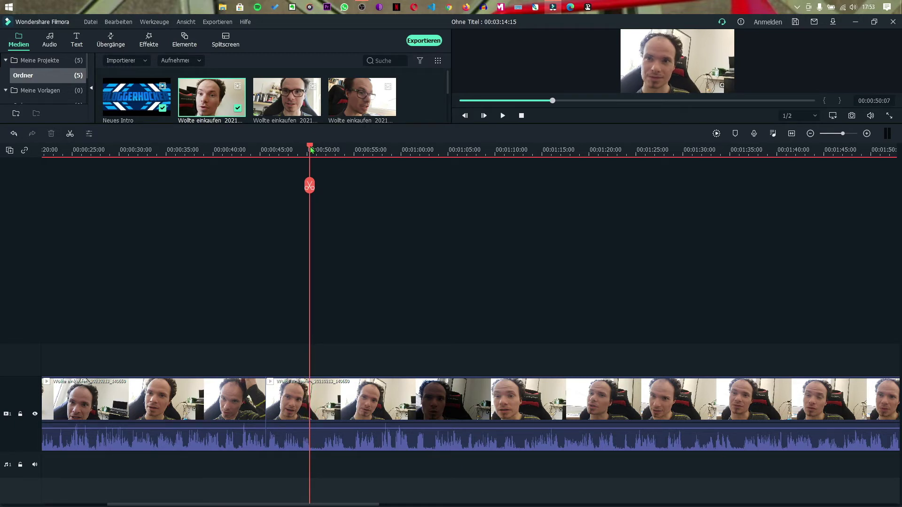
pyautogui.hotkey('ctrl', 'b')
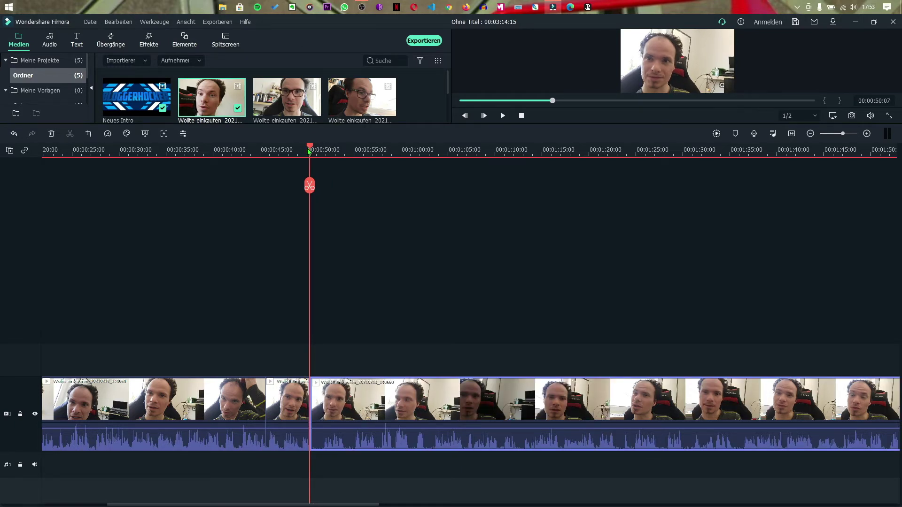
pyautogui.moveTo(310, 150); pyautogui.dragTo(323, 153)
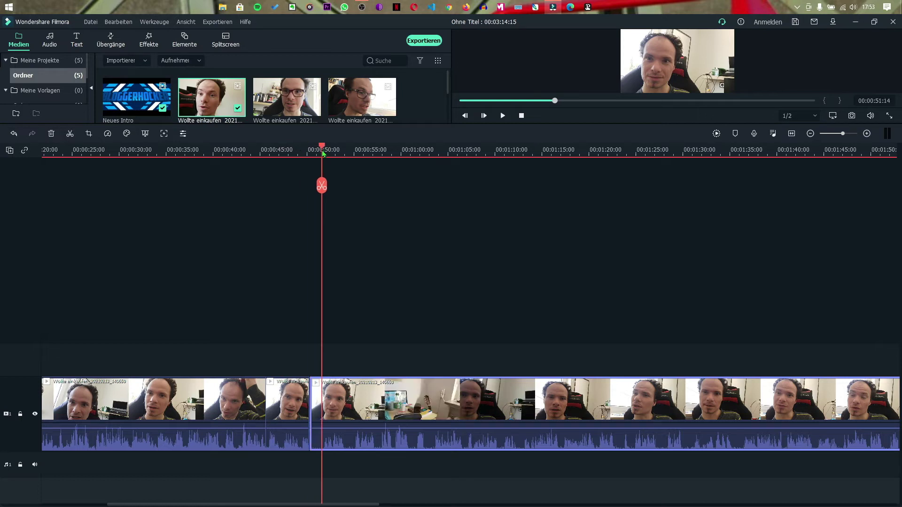
pyautogui.hotkey('ctrl', 'b')
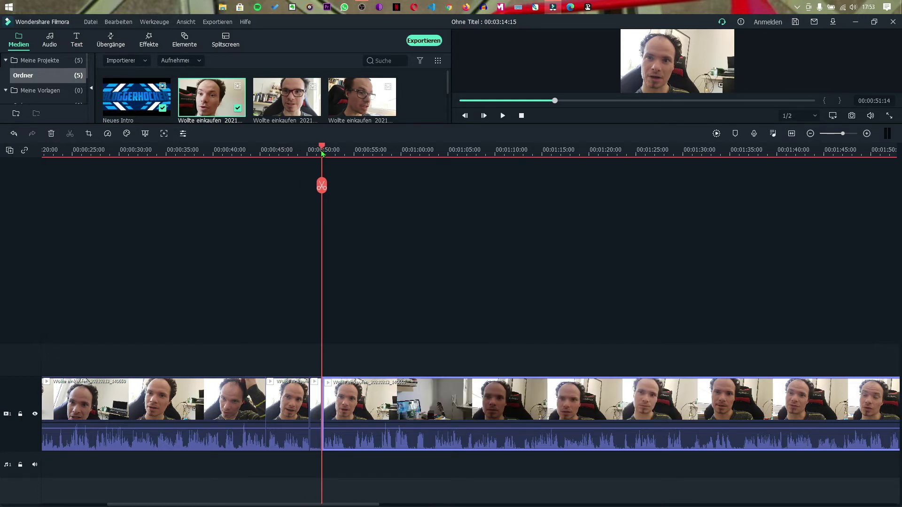
pyautogui.moveTo(371, 159); pyautogui.dragTo(328, 161)
pyautogui.click(315, 402)
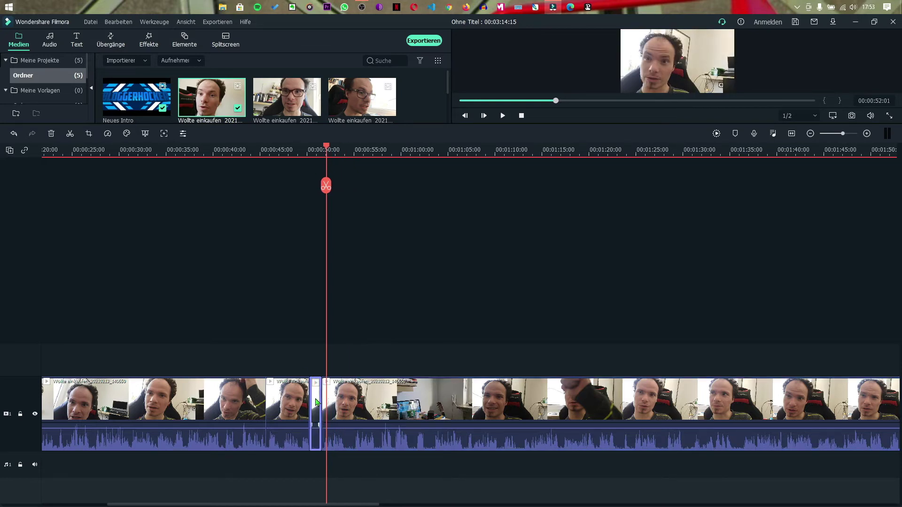
pyautogui.press('Delete')
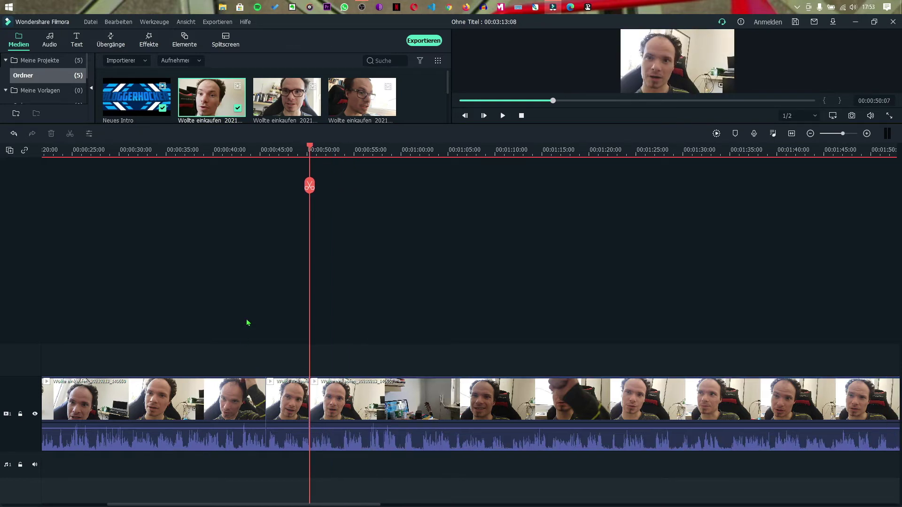
# - Play back the passage around the cut at 00:00:50:07 and the following seconds to check the transition
pyautogui.click(284, 146)
pyautogui.press('space')
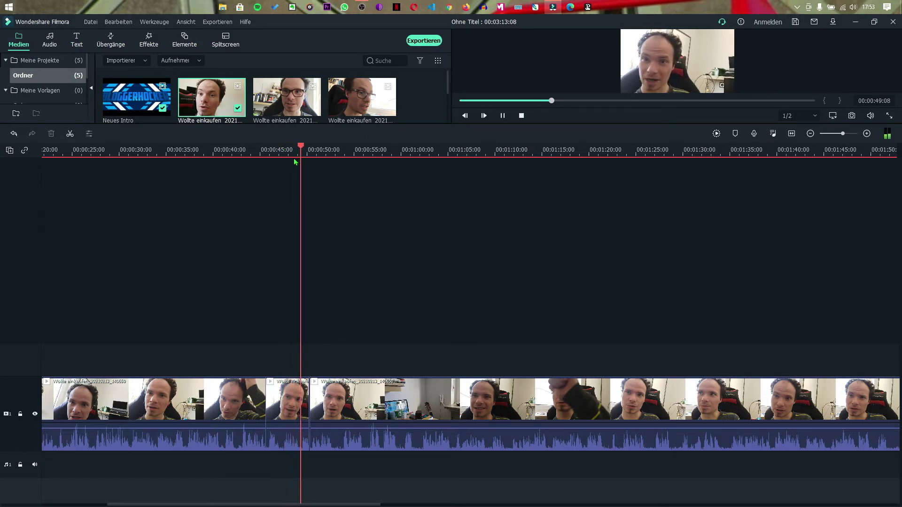
pyautogui.press('space')
pyautogui.click(302, 147)
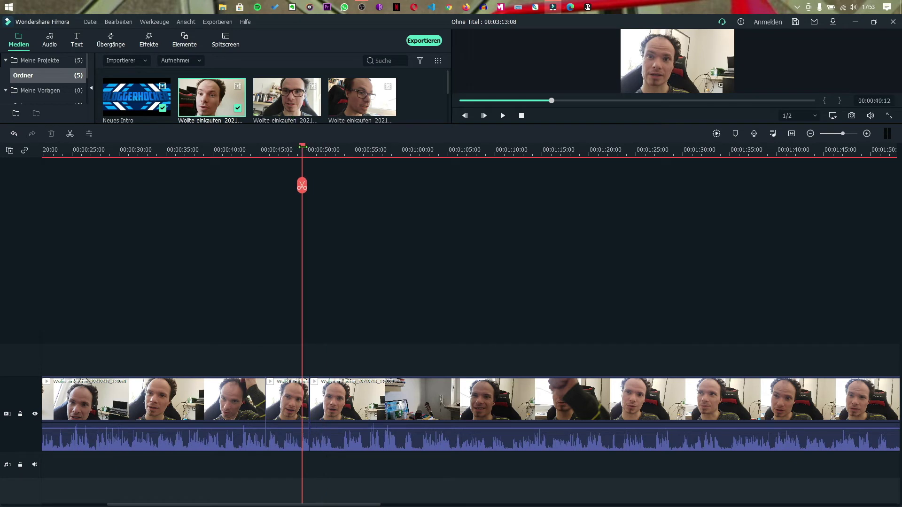
pyautogui.press('space')
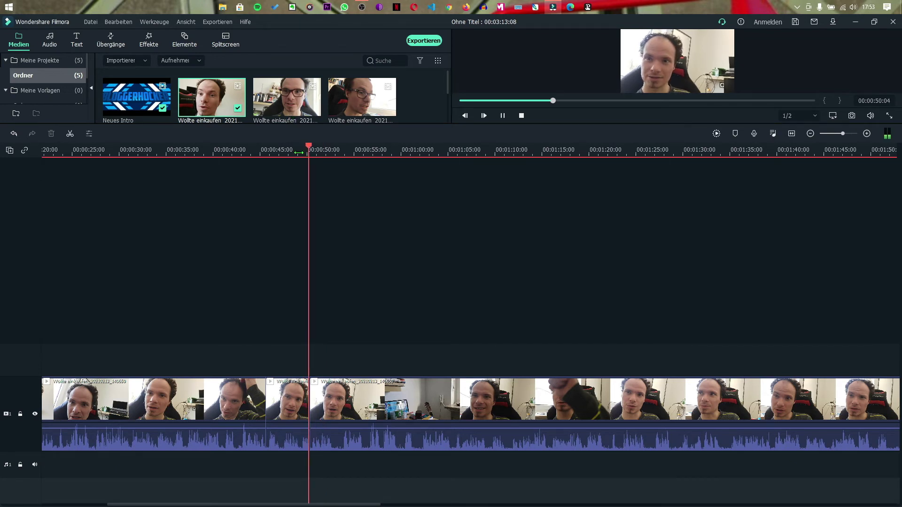
pyautogui.press('space')
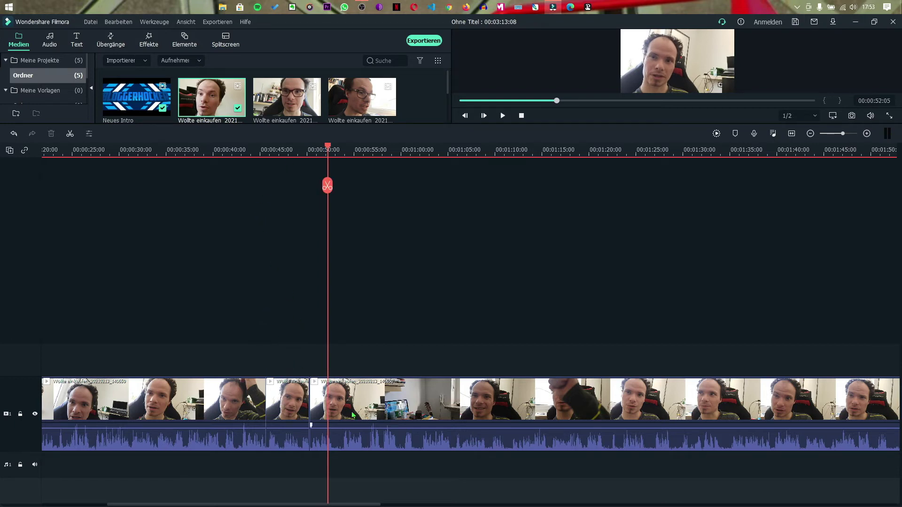
pyautogui.press('space')
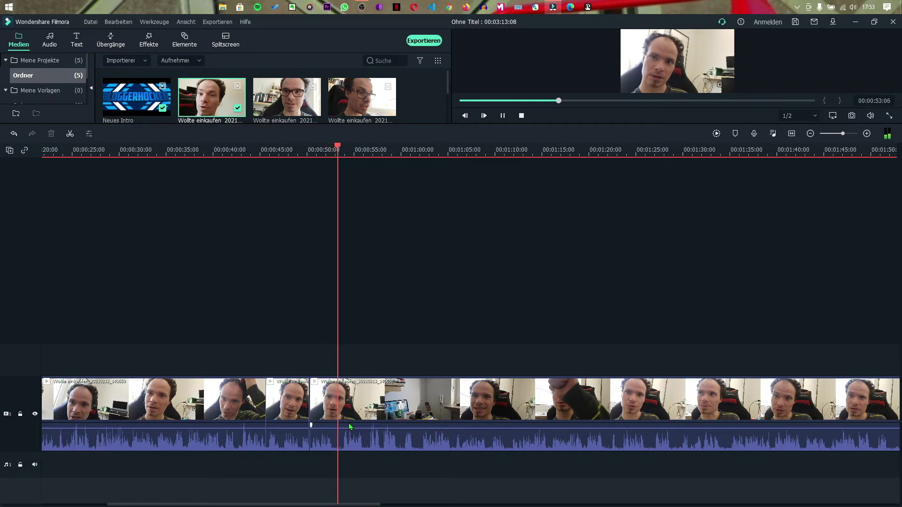
pyautogui.press('space')
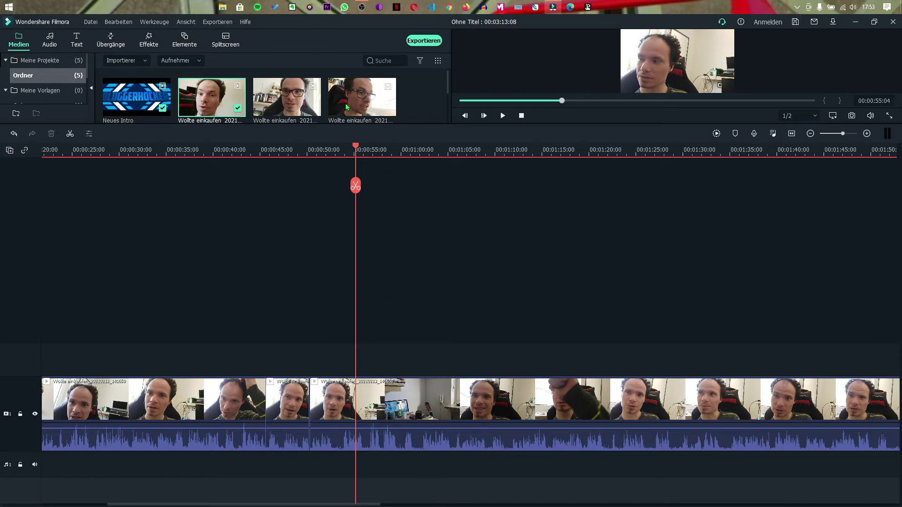
# - Find the long quiet passage towards the end of the Wollte einkaufen clip and play it through until the speech resumes
pyautogui.moveTo(356, 150); pyautogui.dragTo(473, 150)
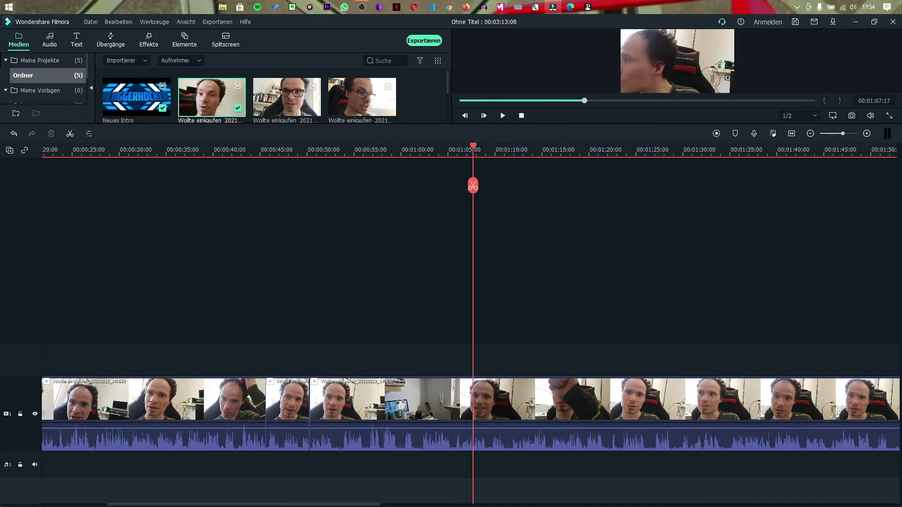
pyautogui.moveTo(244, 505); pyautogui.dragTo(500, 505)
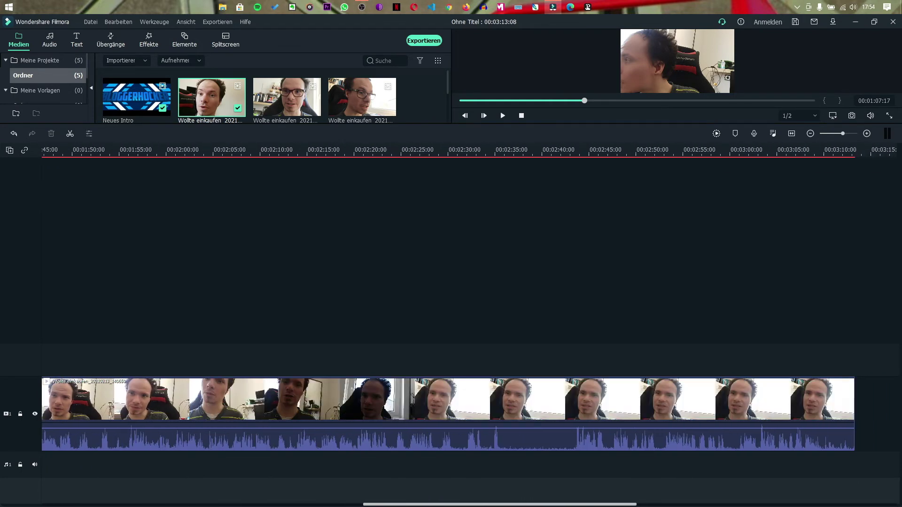
pyautogui.moveTo(550, 504); pyautogui.dragTo(565, 505)
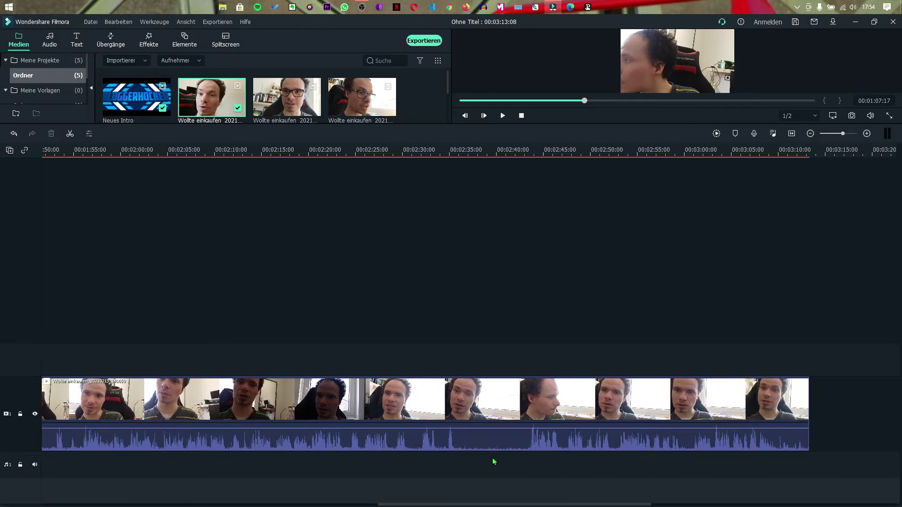
pyautogui.click(460, 449)
pyautogui.press('space')
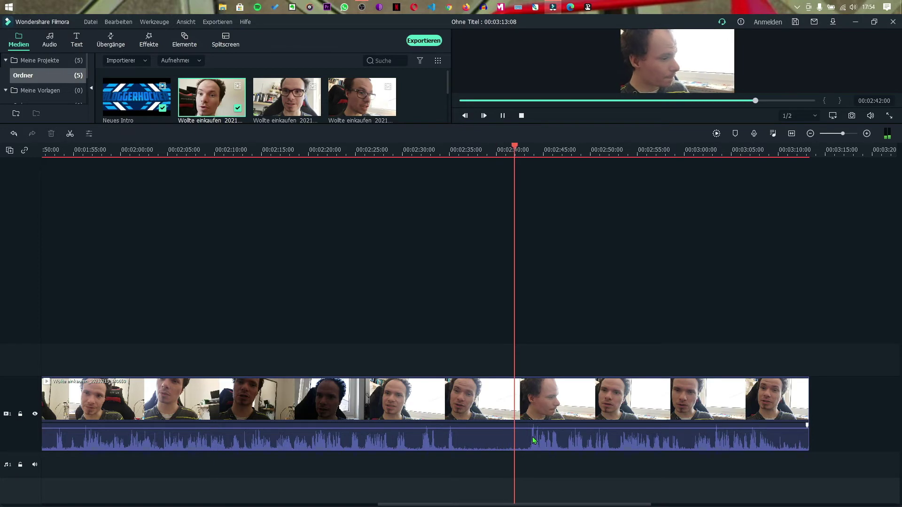
pyautogui.press('space')
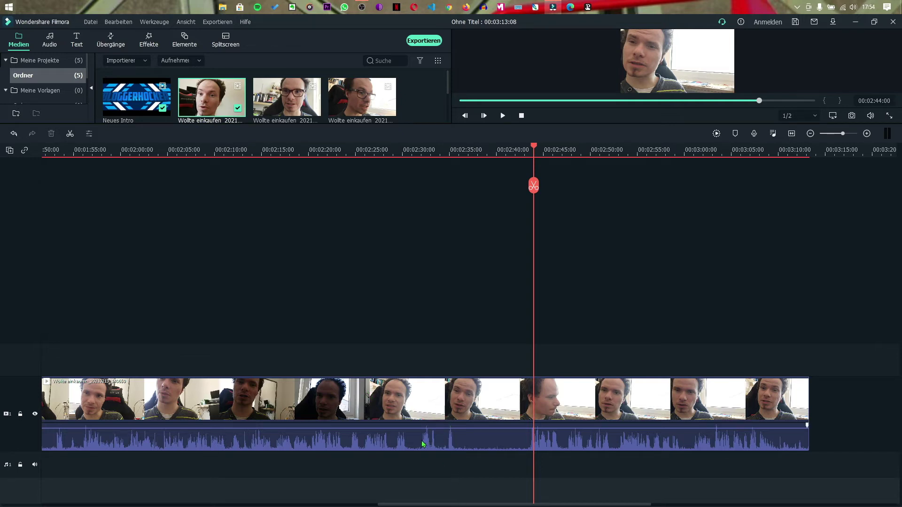
# - Split the last piece of the Wollte einkaufen clip at 00:02:28:14 and again at 00:02:29:16
pyautogui.click(394, 149)
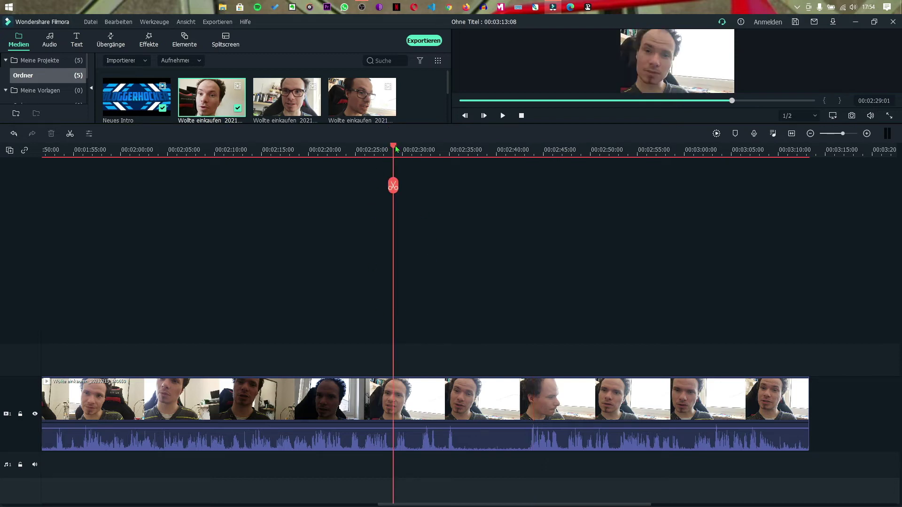
pyautogui.moveTo(392, 146)
pyautogui.mouseDown()
pyautogui.moveTo(381, 149)
pyautogui.moveTo(390, 150)
pyautogui.mouseUp()
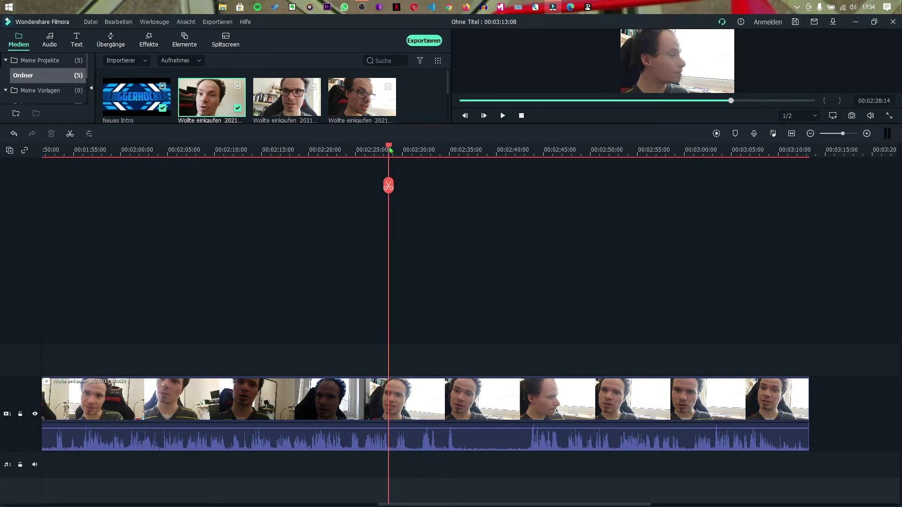
pyautogui.hotkey('ctrl', 'b')
pyautogui.moveTo(390, 149); pyautogui.dragTo(399, 152)
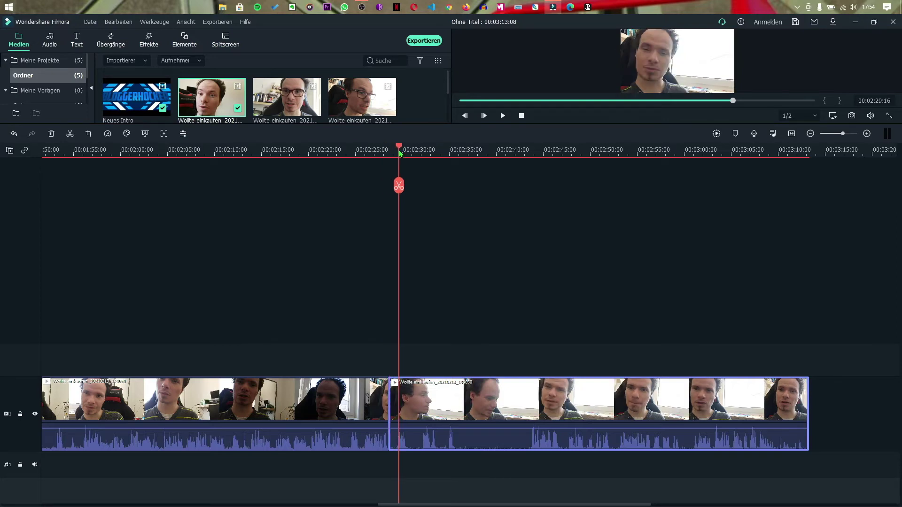
pyautogui.hotkey('ctrl', 'b')
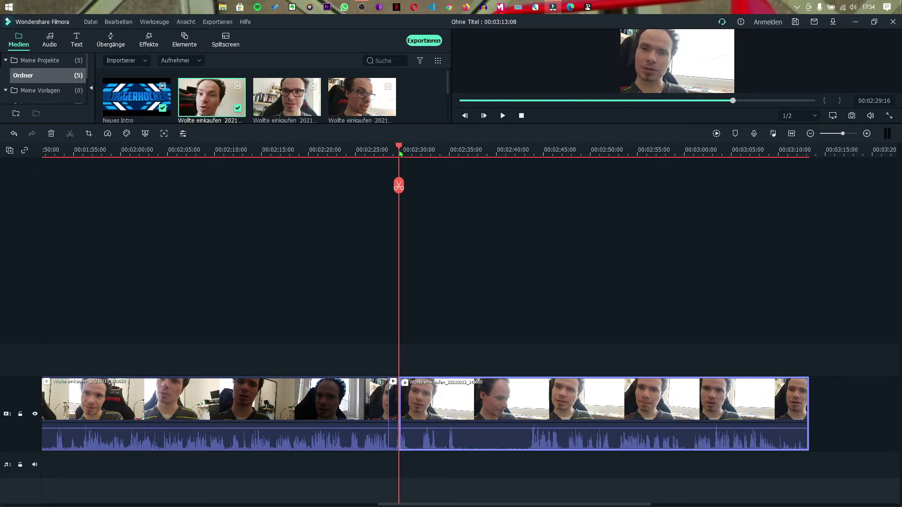
# - Split the remaining end piece of the clip at 00:02:30:14 and 00:02:32:09
pyautogui.moveTo(399, 148); pyautogui.dragTo(408, 152)
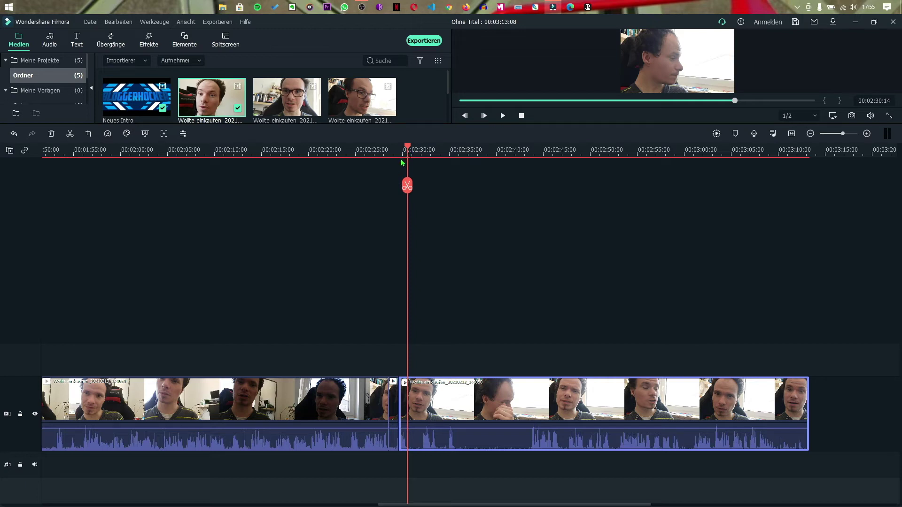
pyautogui.hotkey('ctrl', 'b')
pyautogui.moveTo(410, 145); pyautogui.dragTo(425, 159)
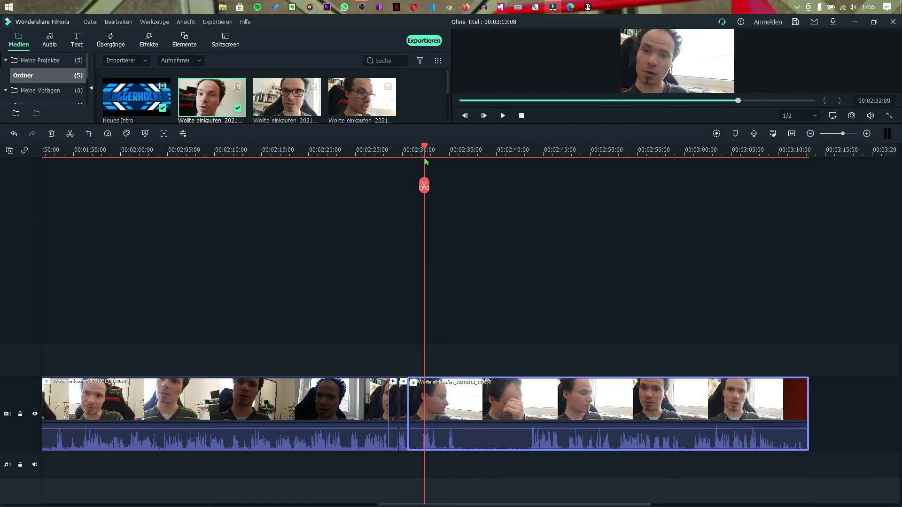
pyautogui.hotkey('ctrl', 'b')
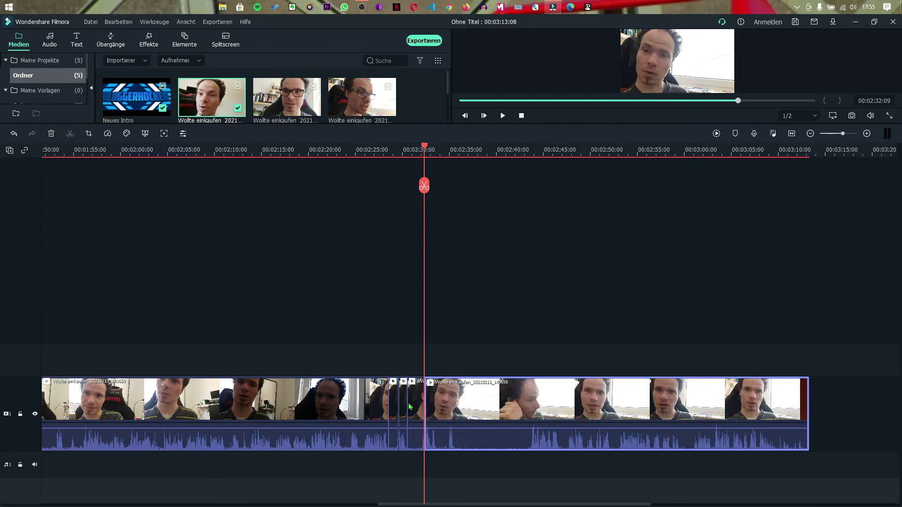
# - Delete the two unwanted short pieces, 00:02:28:14 to 00:02:29:16 and 00:02:30:14 to 00:02:32:09, keeping the one between them
pyautogui.click(391, 438)
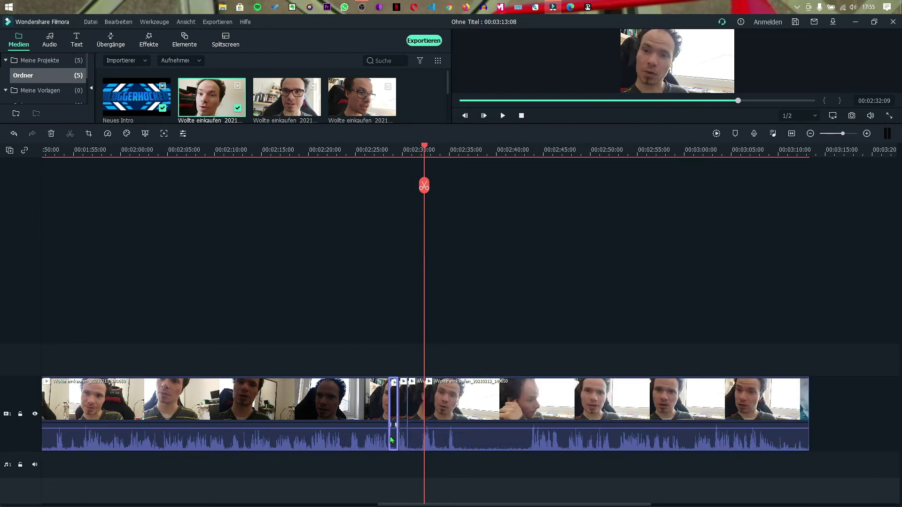
pyautogui.press('Delete')
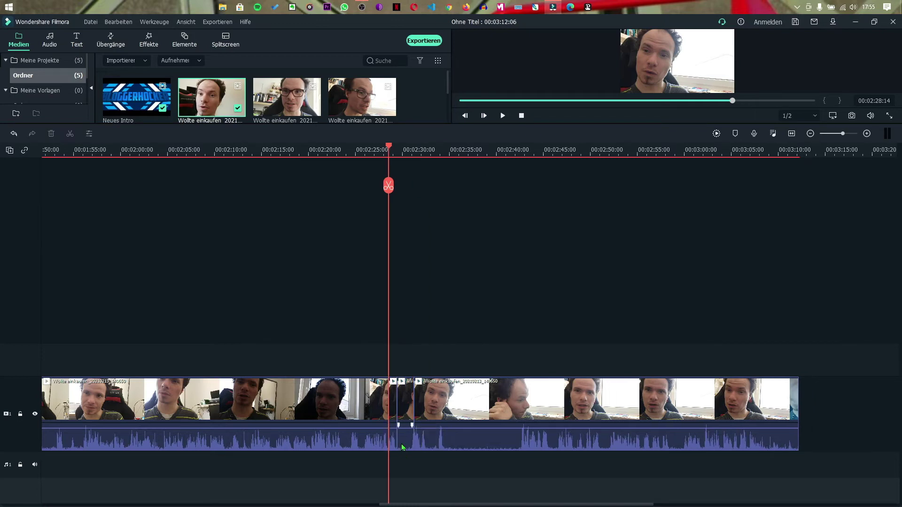
pyautogui.click(403, 439)
pyautogui.press('Delete')
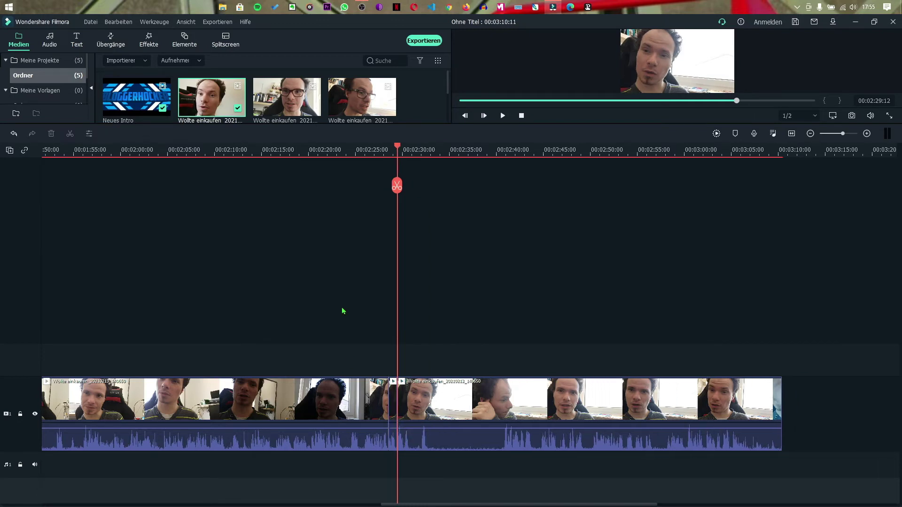
# - Play back the passage from 00:02:27:11 across the new cuts to check the transitions
pyautogui.click(378, 147)
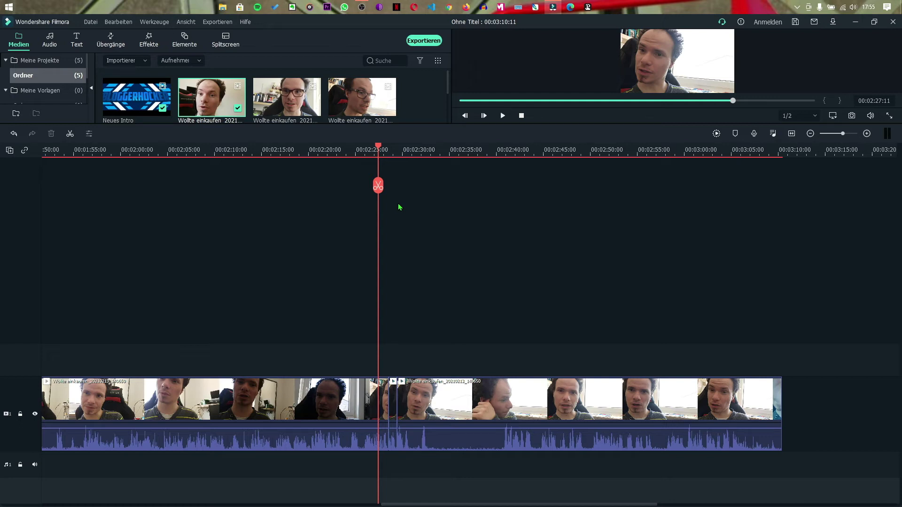
pyautogui.press('space')
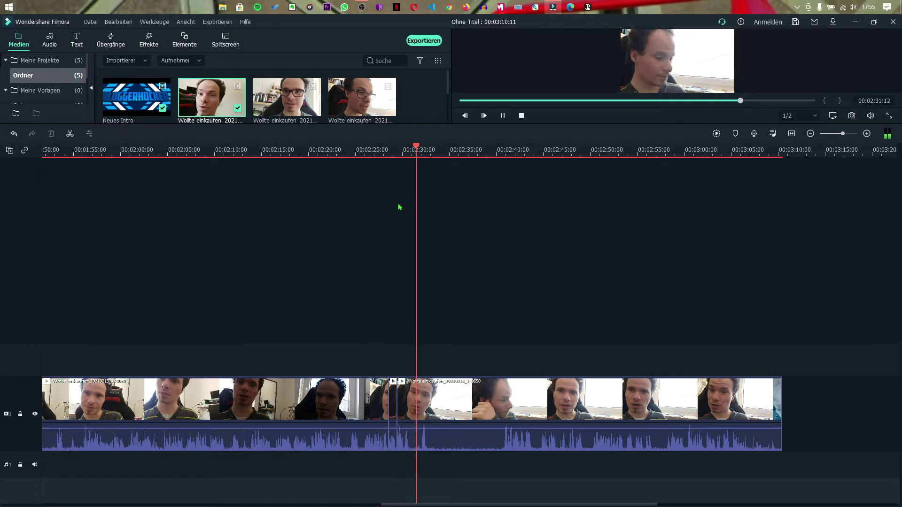
pyautogui.press('space')
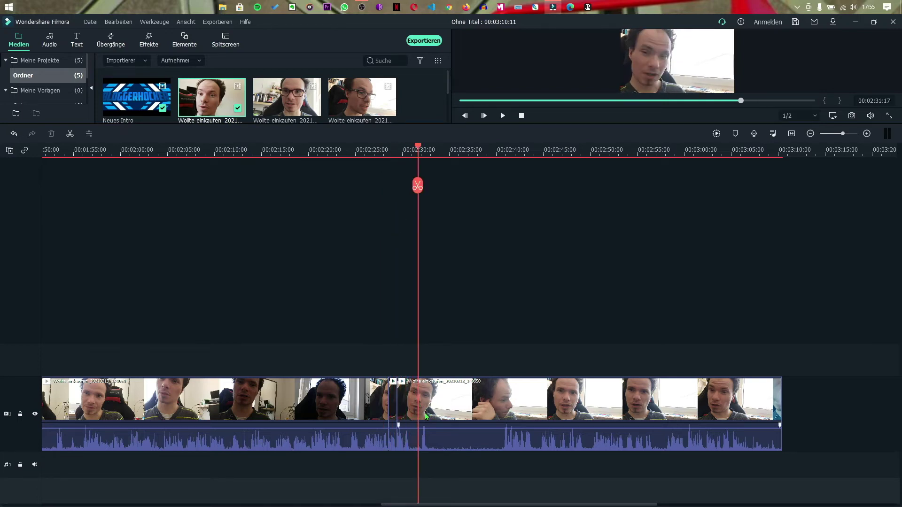
pyautogui.press('space')
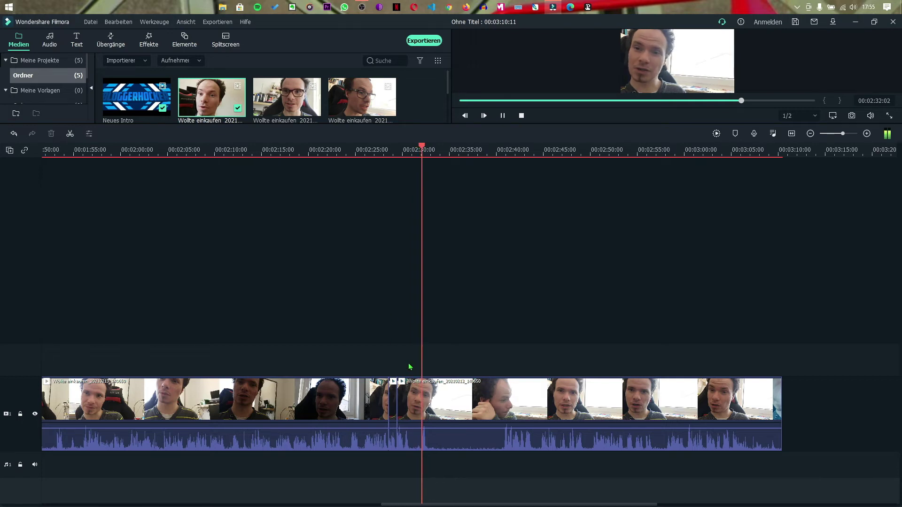
pyautogui.press('space')
# - Split the end piece of the clip at 00:02:30:14 and 00:02:40:22, isolating the section with the long quiet passage
pyautogui.moveTo(429, 185); pyautogui.dragTo(408, 193)
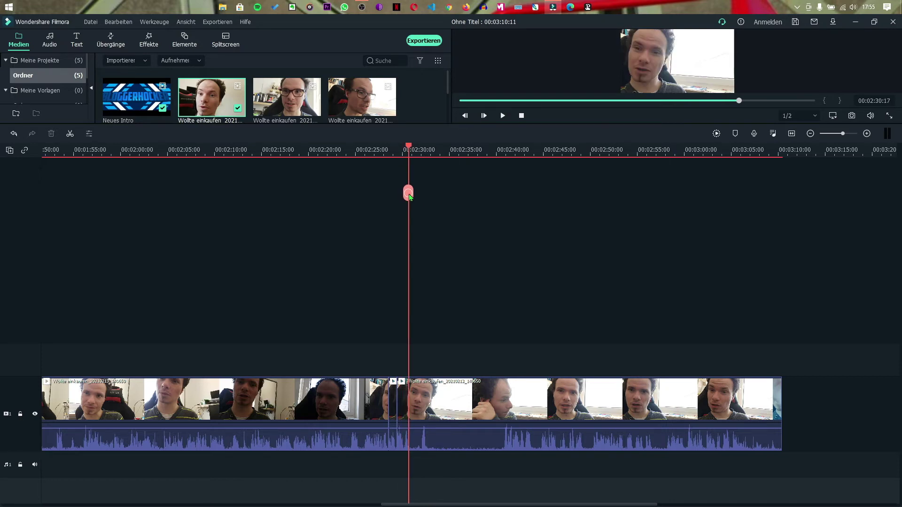
pyautogui.click(408, 193)
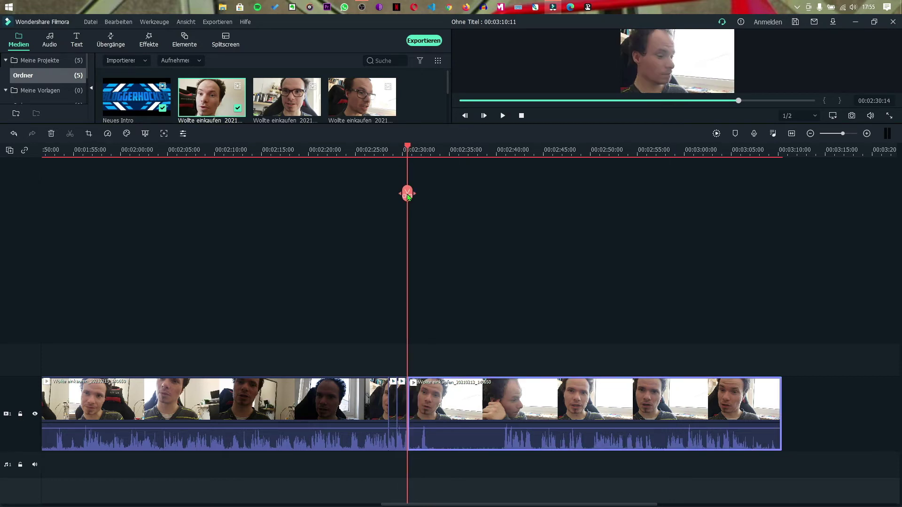
pyautogui.moveTo(407, 195); pyautogui.dragTo(506, 243)
pyautogui.moveTo(505, 242)
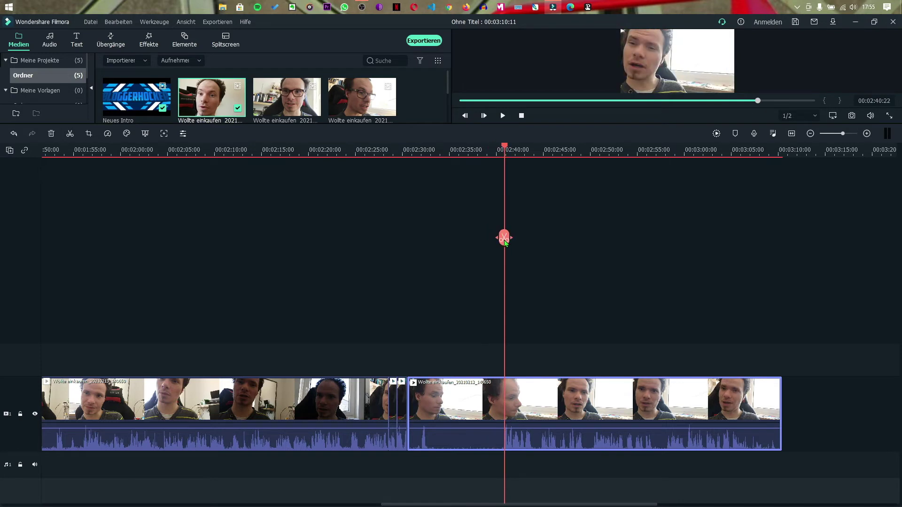
pyautogui.click(498, 240)
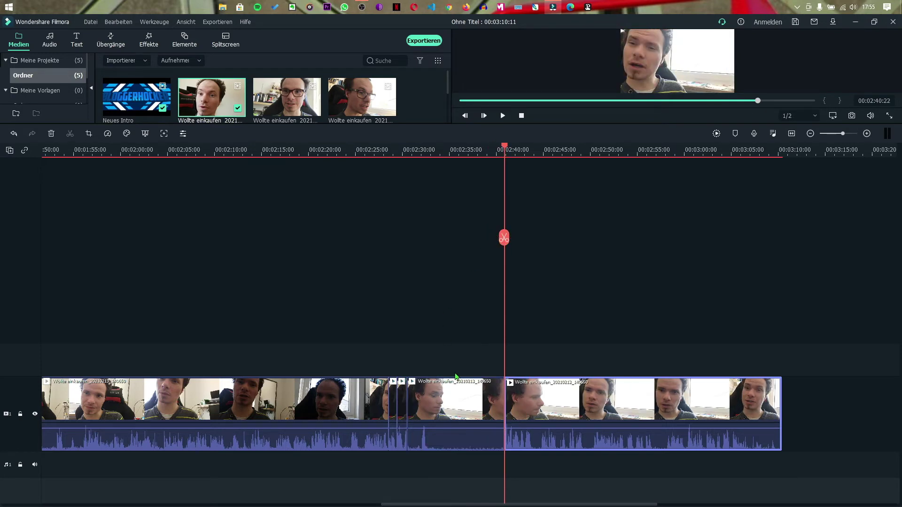
# - Delete the isolated quiet piece from 00:02:30:14 to 00:02:40:22 and play back across the closed gap
pyautogui.click(464, 411)
pyautogui.press('Delete')
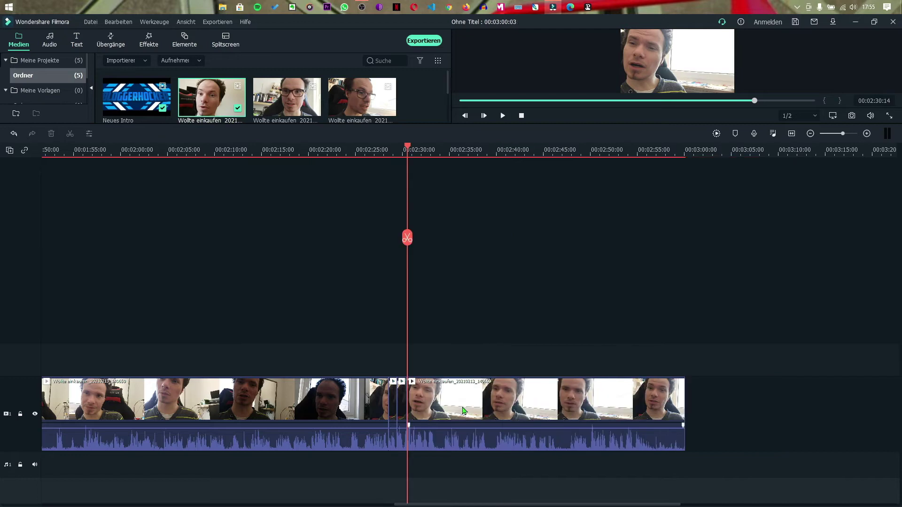
pyautogui.press('space')
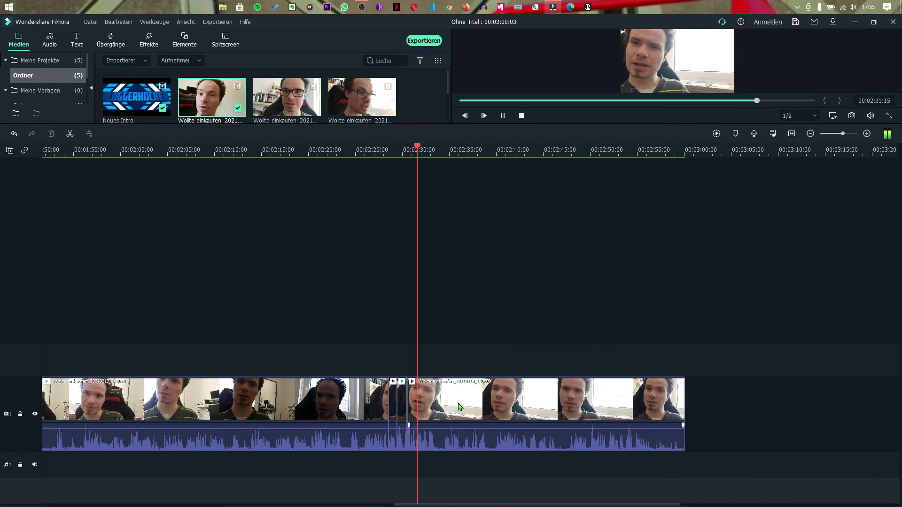
pyautogui.press('space')
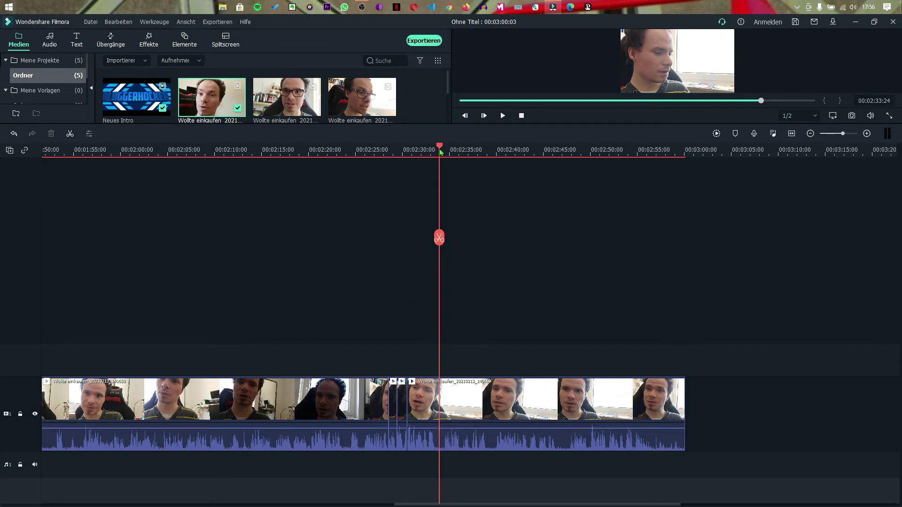
# - Split the end piece of the clip at 00:02:33:13 and 00:02:34:13 and delete the short piece between the two cuts
pyautogui.moveTo(440, 149); pyautogui.dragTo(437, 151)
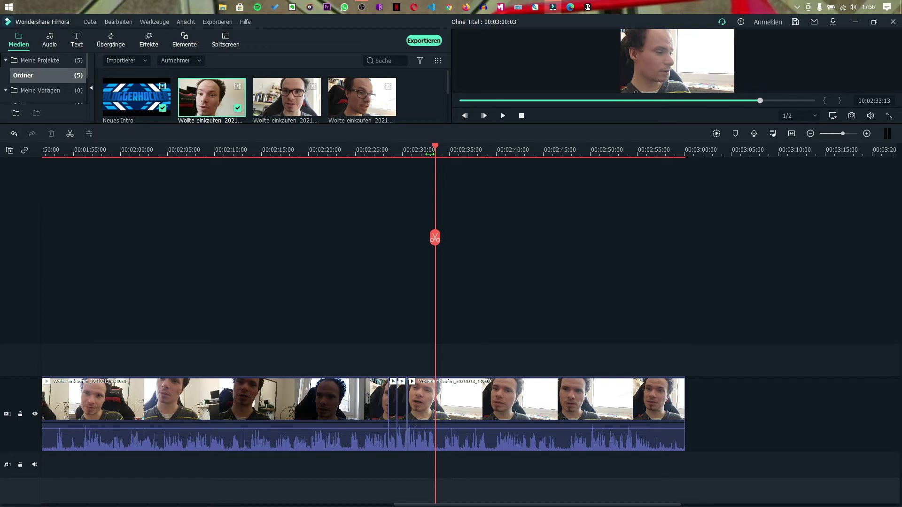
pyautogui.hotkey('ctrl', 'b')
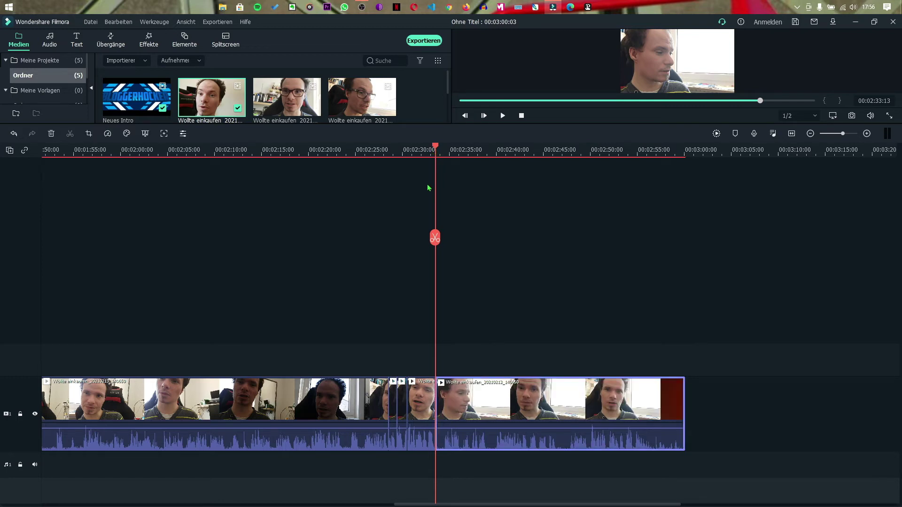
pyautogui.press('space')
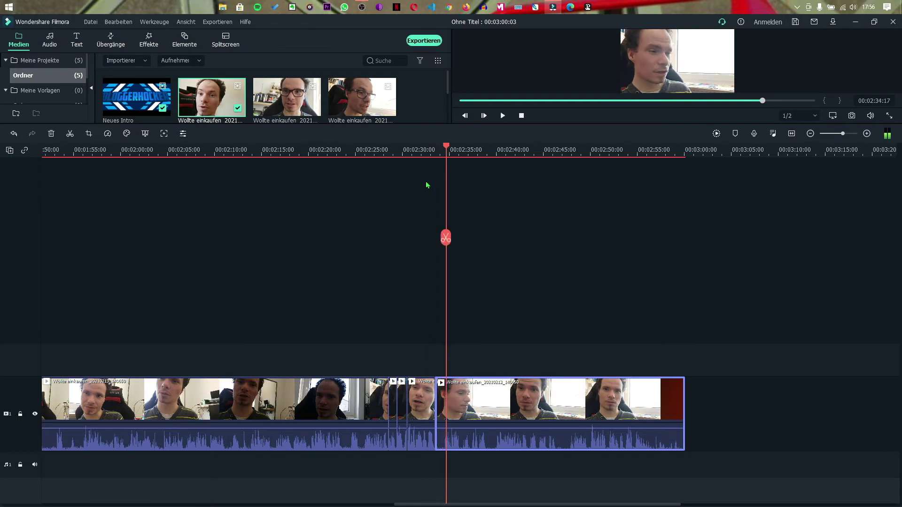
pyautogui.moveTo(445, 149); pyautogui.dragTo(445, 148)
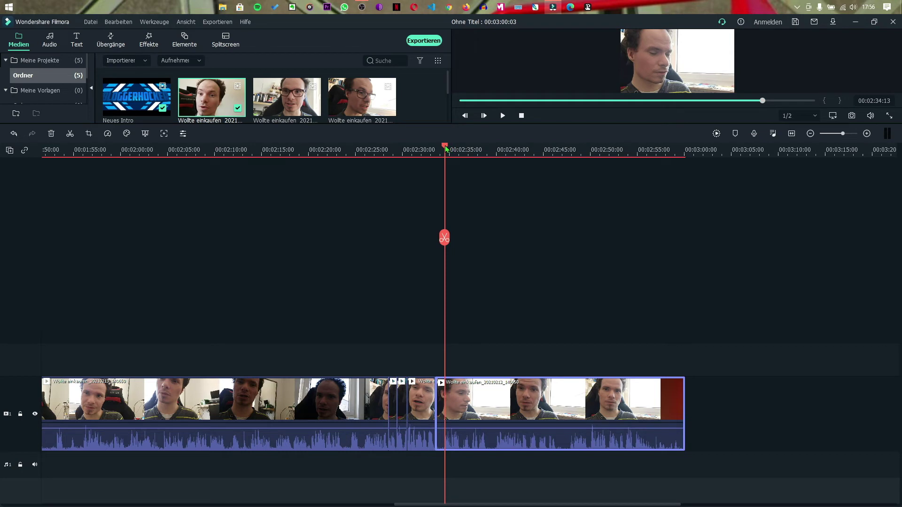
pyautogui.hotkey('ctrl', 'b')
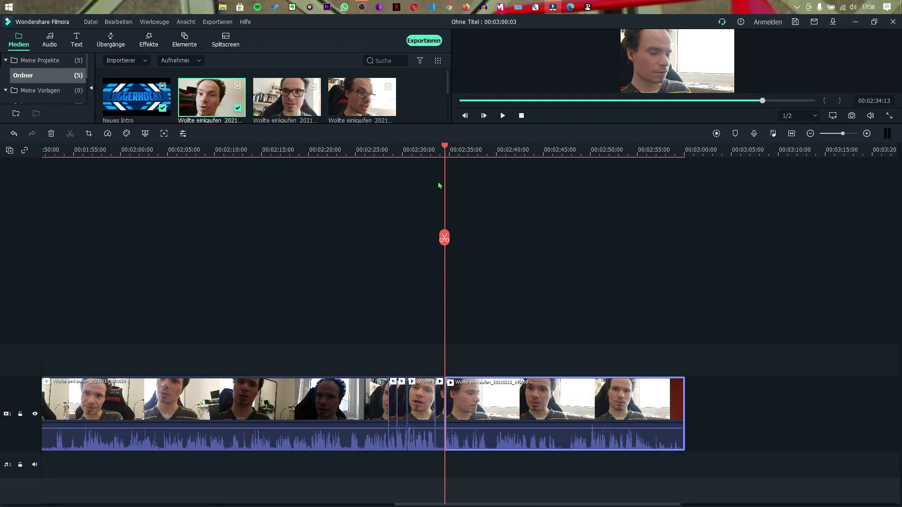
pyautogui.click(440, 404)
pyautogui.press('Delete')
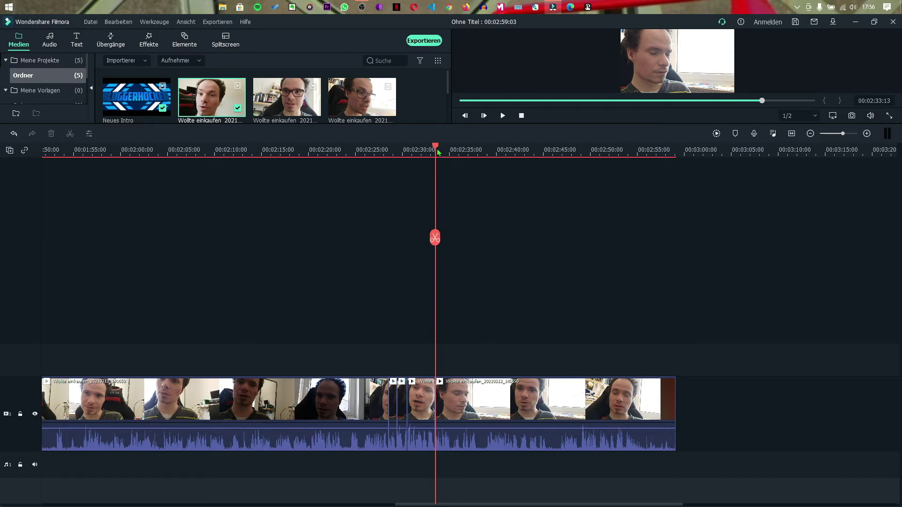
# - Split the remaining end piece at 00:02:37:22, 00:02:39:01, about 00:02:45, about 00:02:47 and 00:02:57:04
pyautogui.moveTo(440, 150); pyautogui.dragTo(477, 169)
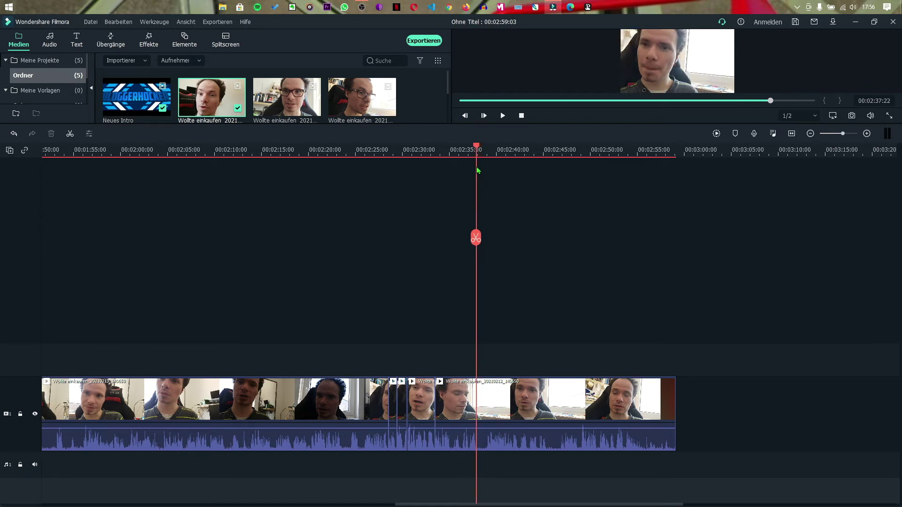
pyautogui.hotkey('ctrl', 'b')
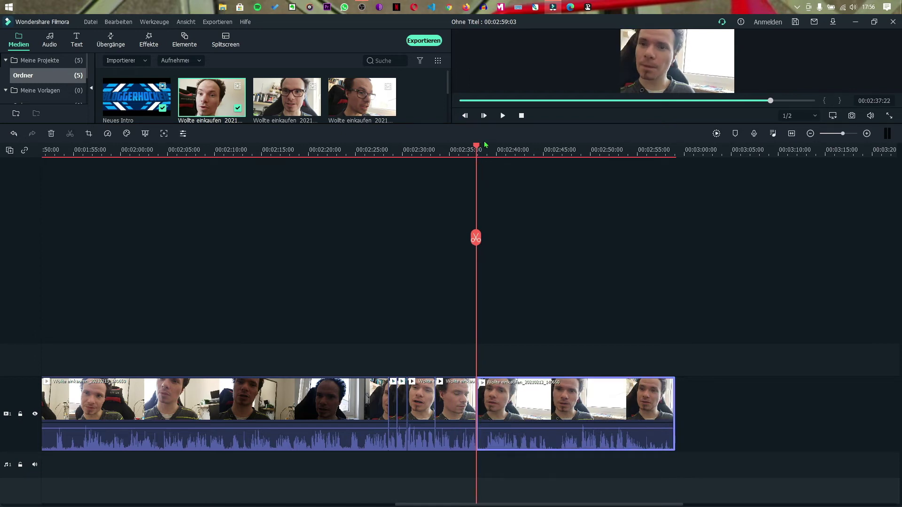
pyautogui.moveTo(478, 147); pyautogui.dragTo(488, 158)
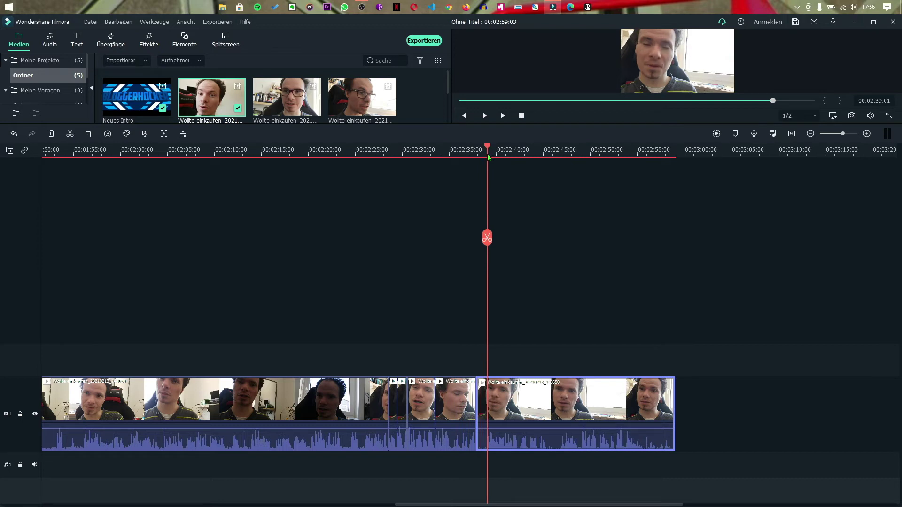
pyautogui.hotkey('ctrl', 'b')
pyautogui.moveTo(488, 150); pyautogui.dragTo(658, 181)
pyautogui.hotkey('ctrl', 'b')
pyautogui.hotkey('ctrl', 'b')
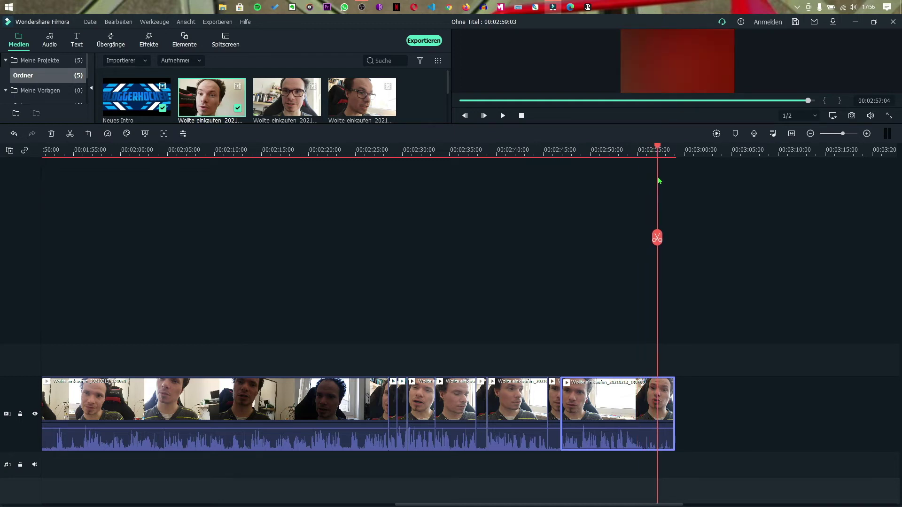
pyautogui.hotkey('ctrl', 'b')
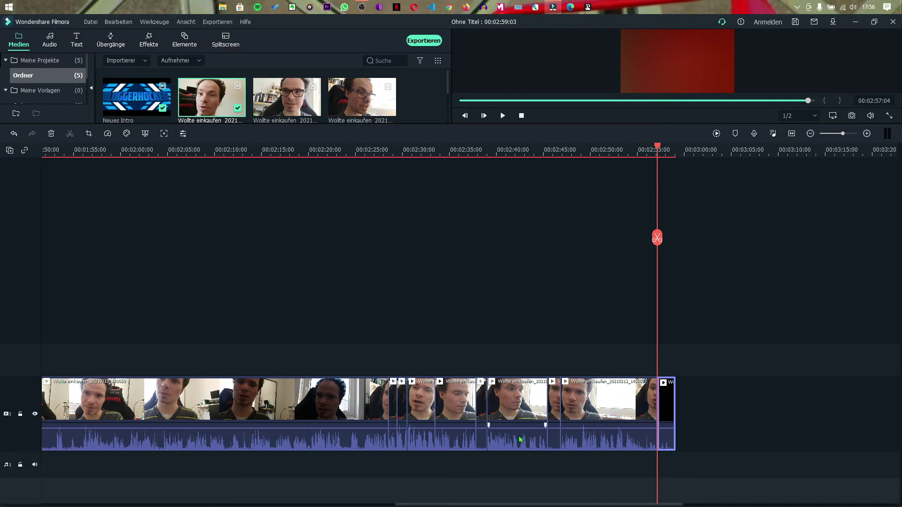
# - Delete the two short isolated pieces, starting with the one at 00:02:37:22, and the leftover piece at the clip's end
pyautogui.click(481, 404)
pyautogui.press('Delete')
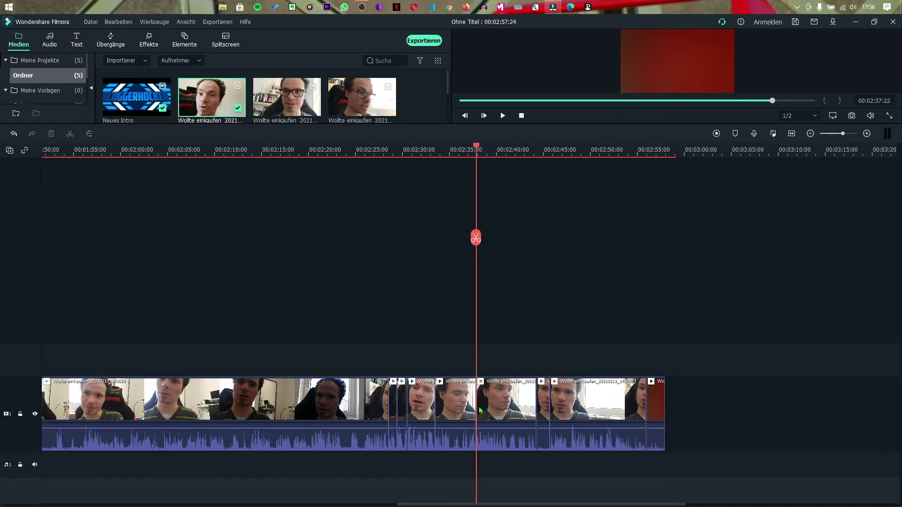
pyautogui.press('Delete')
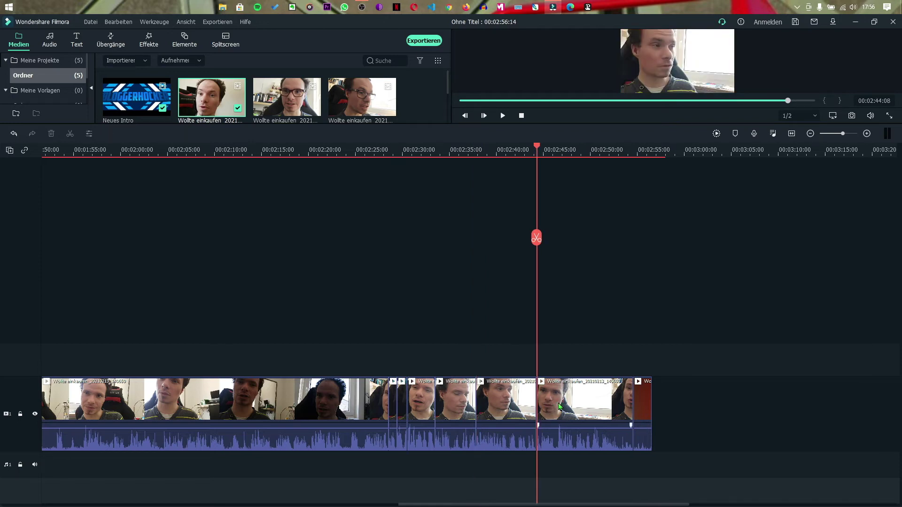
pyautogui.press('Delete')
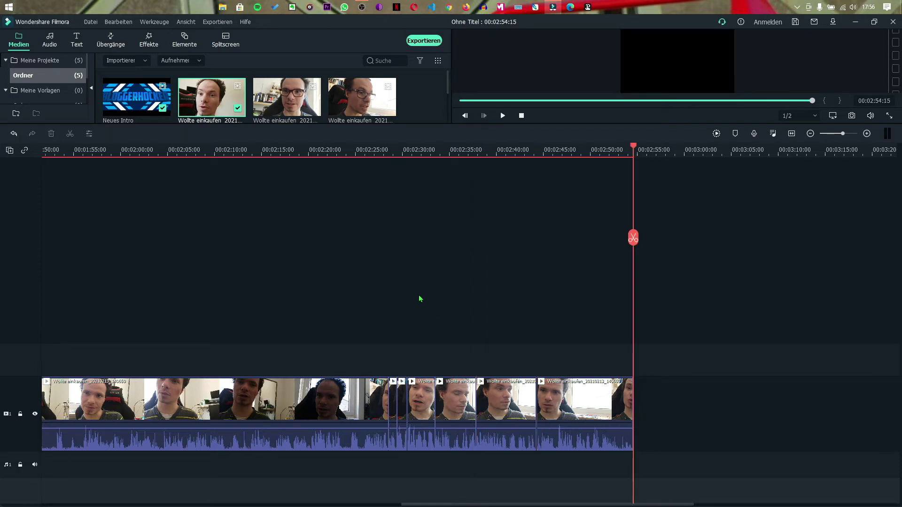
# - Play back the passage from 00:02:33:12 across the new cuts to check the transitions
pyautogui.click(436, 151)
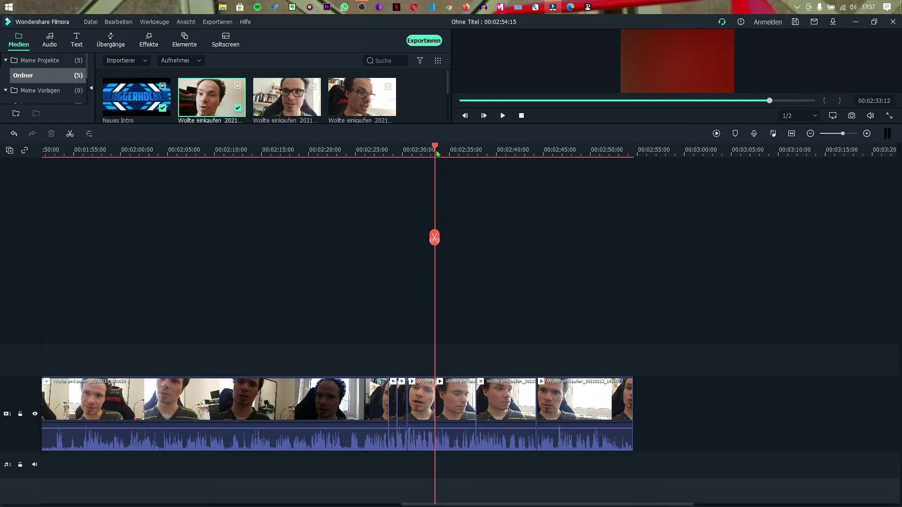
pyautogui.press('space')
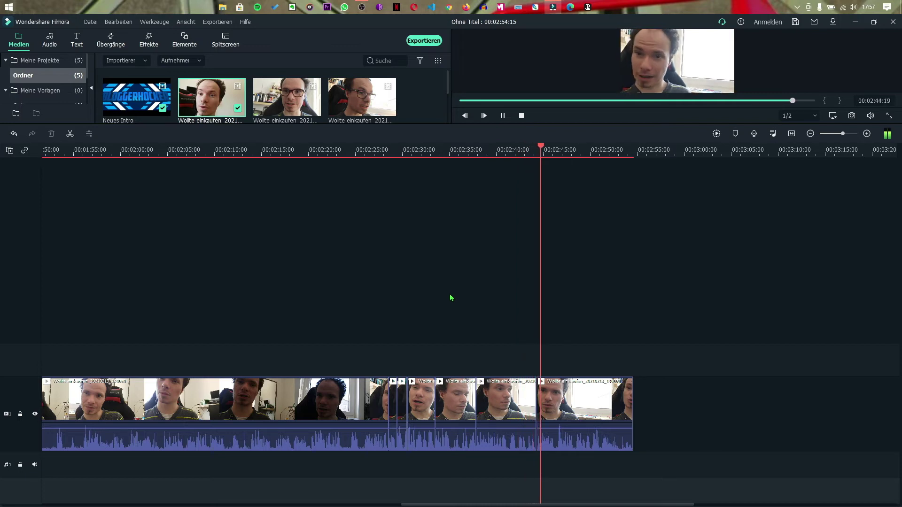
pyautogui.press('space')
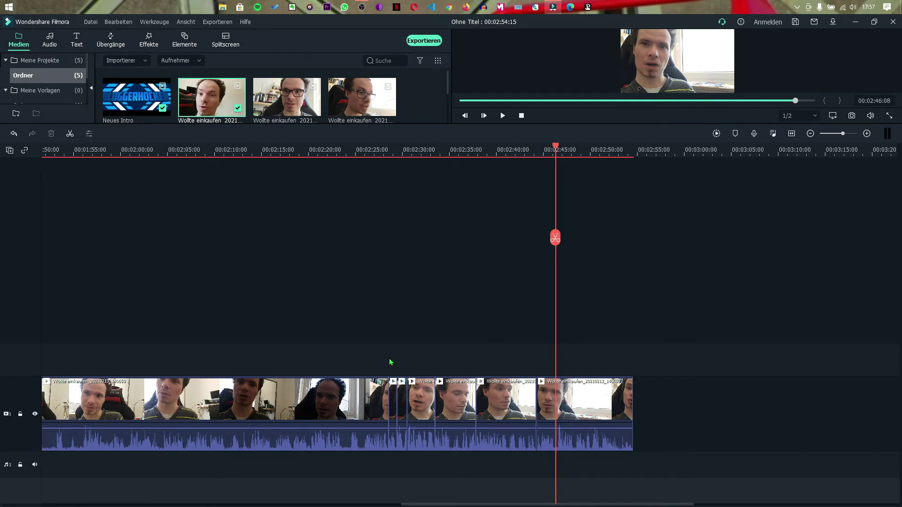
# - Append the third media clip directly after the last piece on the video track and cut off its start up to 00:02:55:18
pyautogui.moveTo(272, 95); pyautogui.dragTo(632, 447)
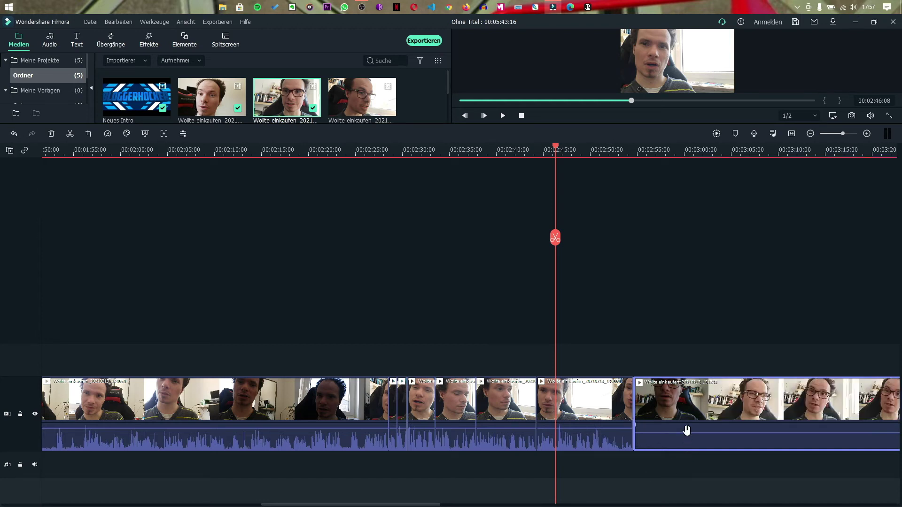
pyautogui.moveTo(689, 429); pyautogui.dragTo(674, 497)
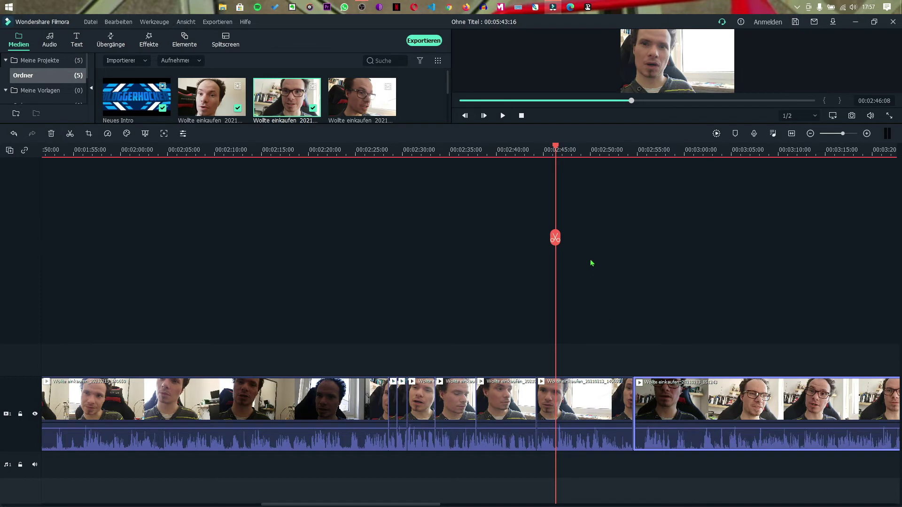
pyautogui.moveTo(553, 240); pyautogui.dragTo(642, 261)
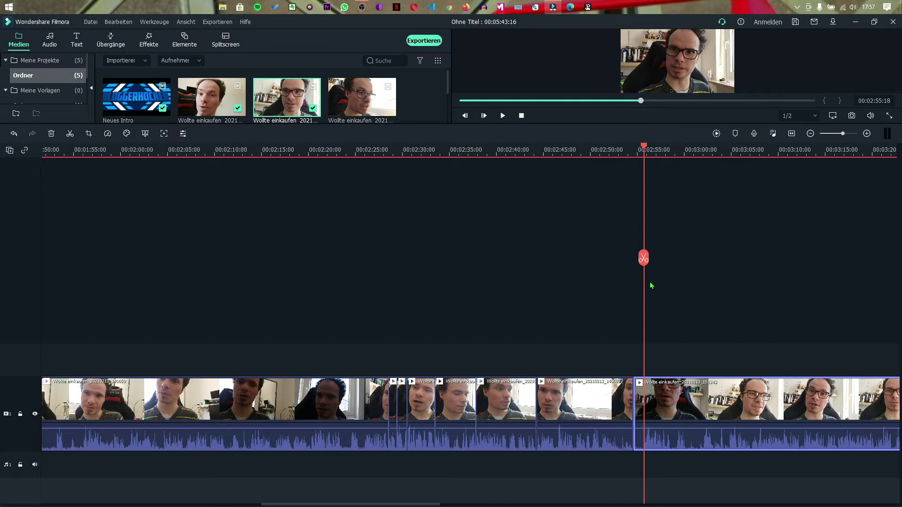
pyautogui.hotkey('ctrl', 'b')
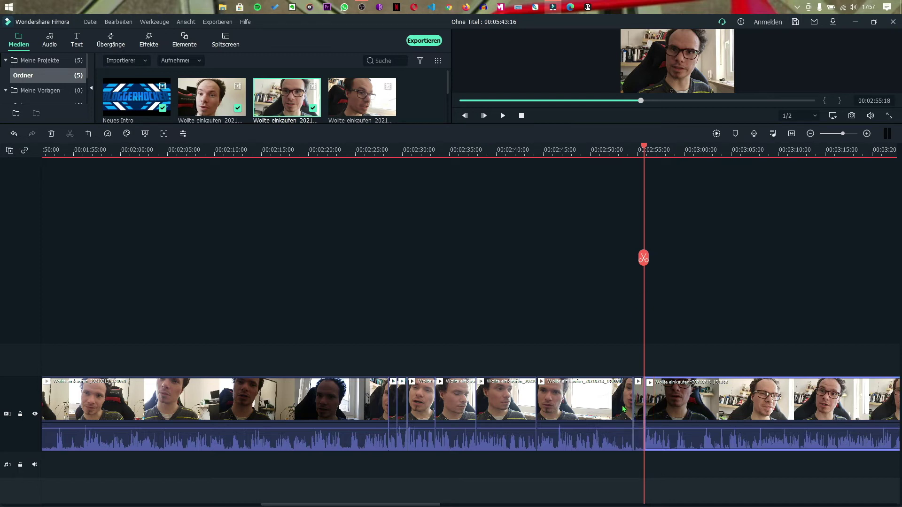
pyautogui.click(638, 413)
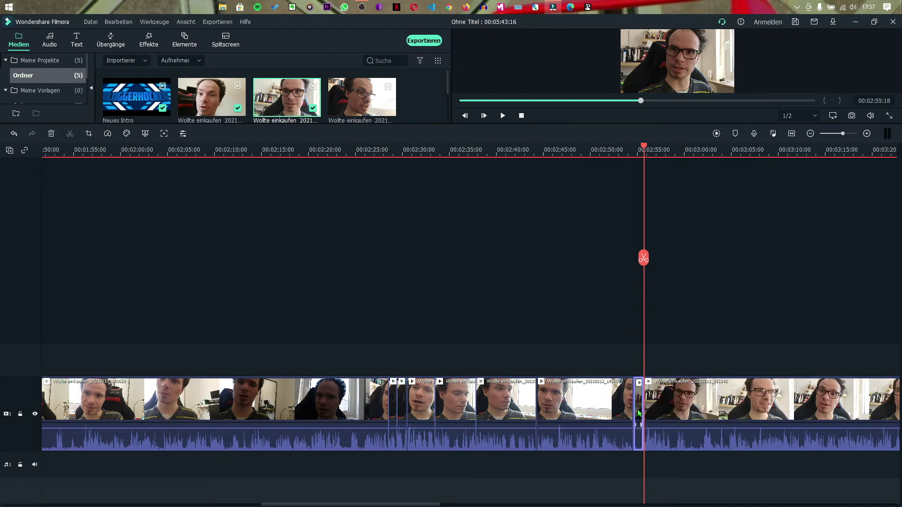
pyautogui.press('Delete')
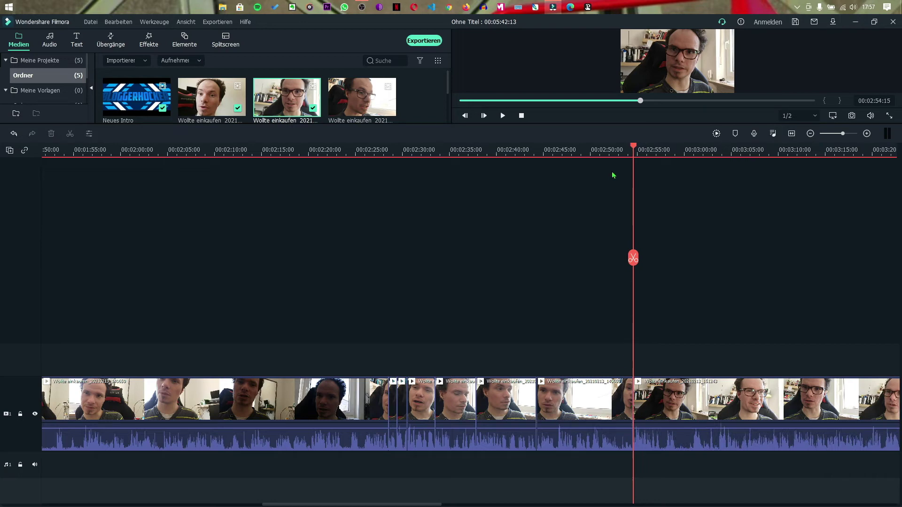
# - Play back the transition into the newly added clip twice, starting from 00:02:52:22
pyautogui.moveTo(633, 257); pyautogui.dragTo(616, 257)
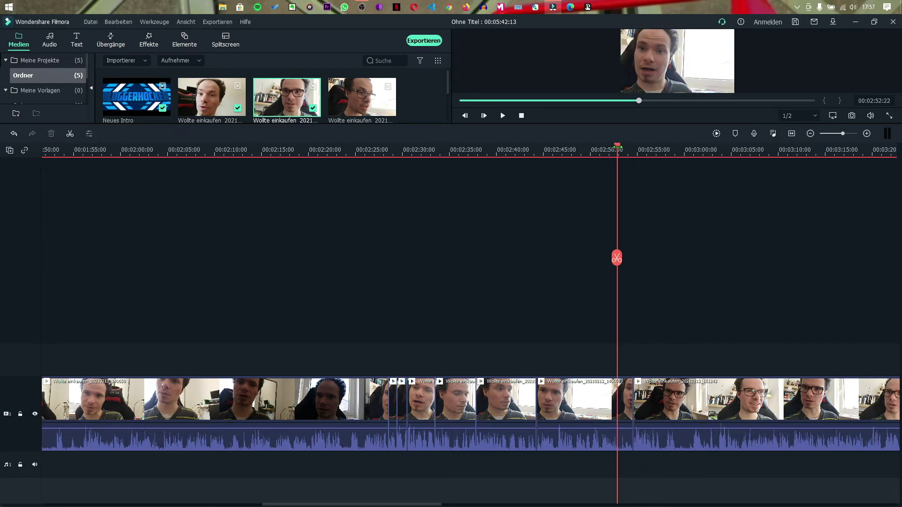
pyautogui.press('space')
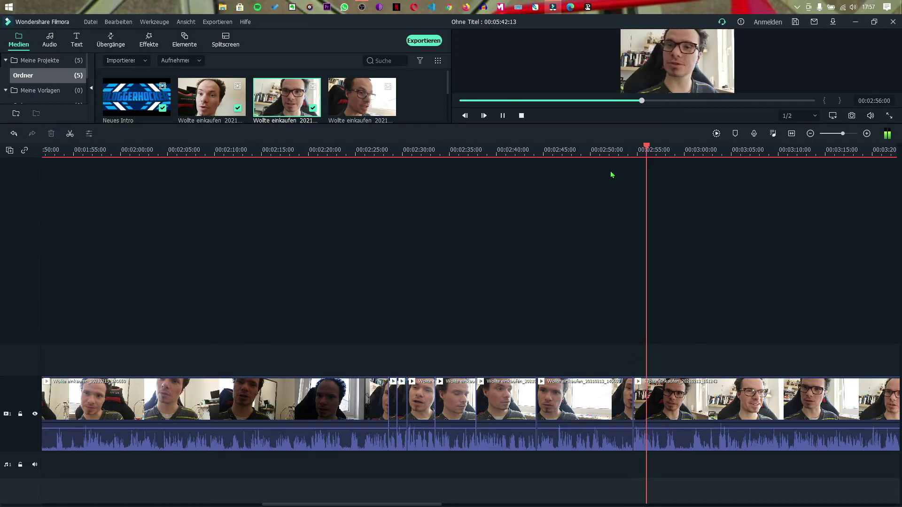
pyautogui.press('space')
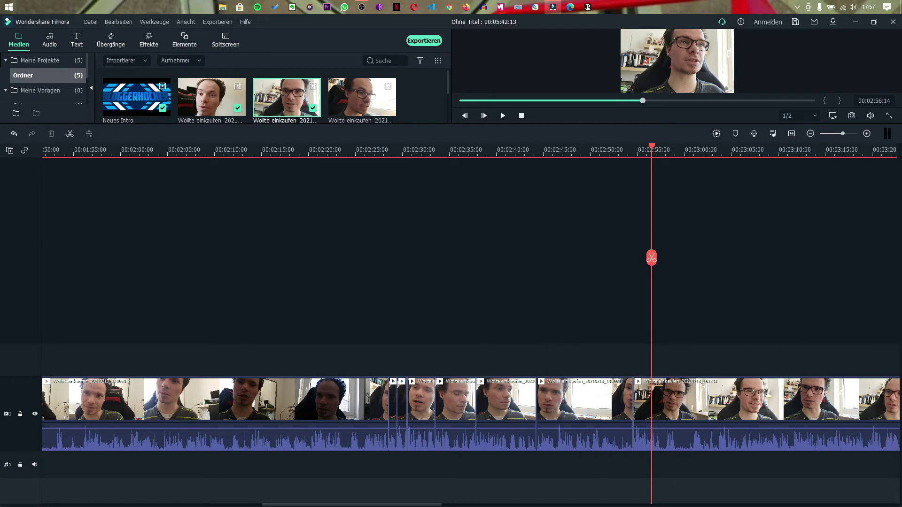
pyautogui.moveTo(648, 258); pyautogui.dragTo(616, 246)
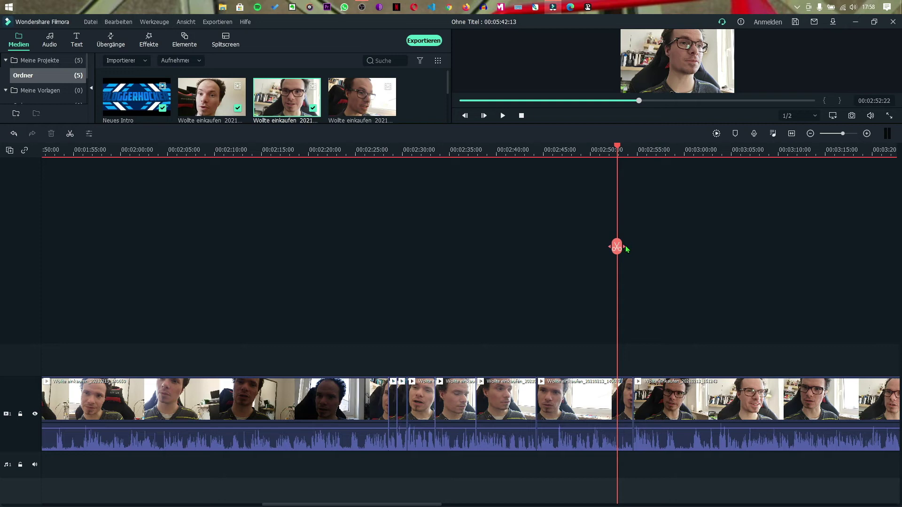
pyautogui.press('space')
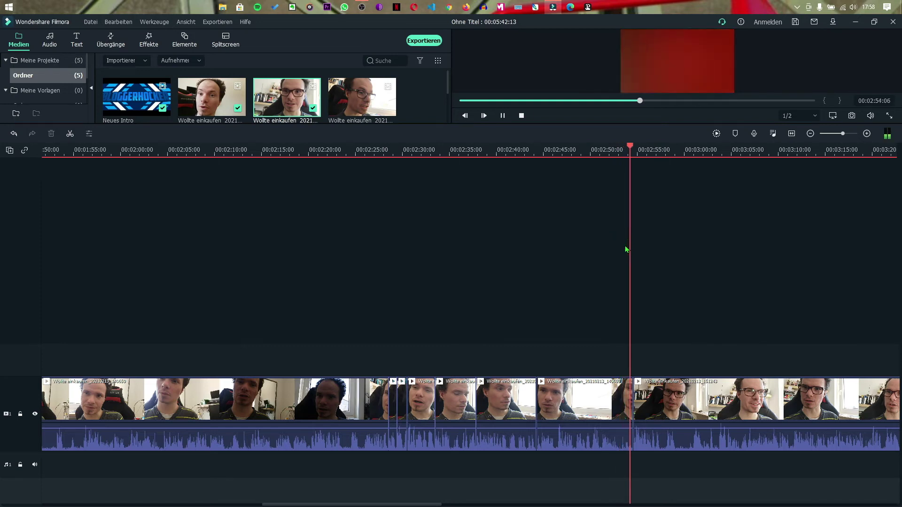
pyautogui.press('space')
# - Cut out the passage between 00:02:56:02 and 00:02:58:05 of the newly added clip and close the gap
pyautogui.moveTo(650, 252); pyautogui.dragTo(645, 254)
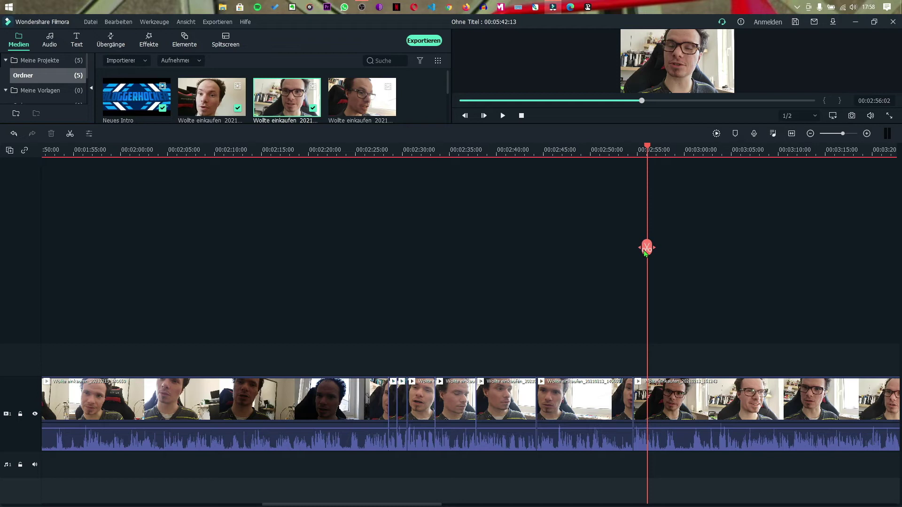
pyautogui.click(646, 251)
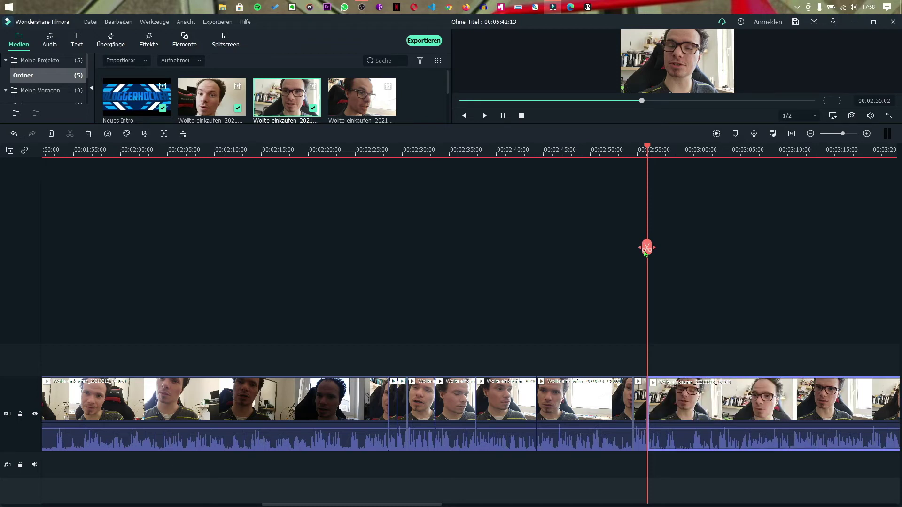
pyautogui.press('space')
pyautogui.press('space')
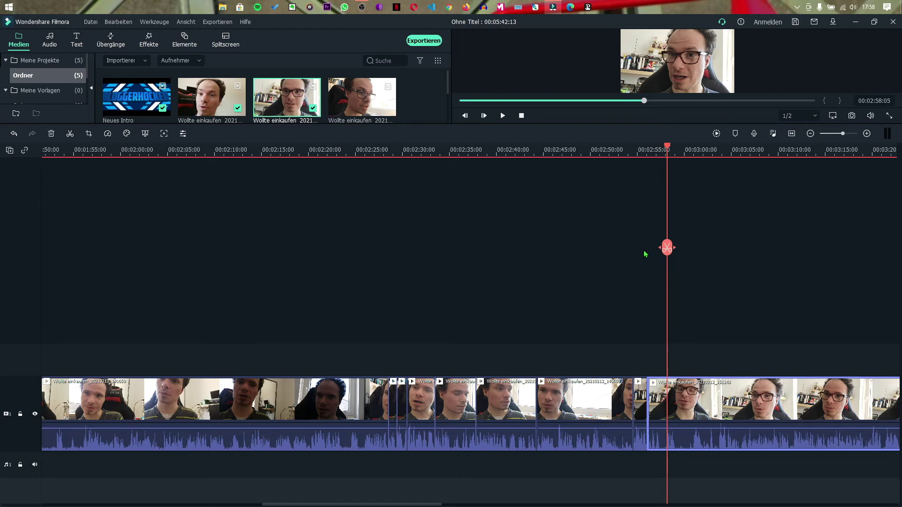
pyautogui.hotkey('ctrl', 'b')
pyautogui.click(661, 409)
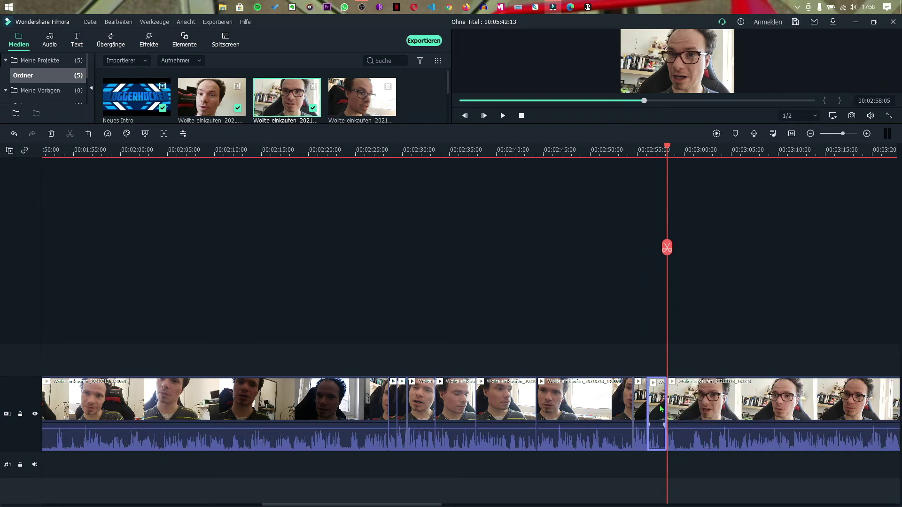
pyautogui.press('Delete')
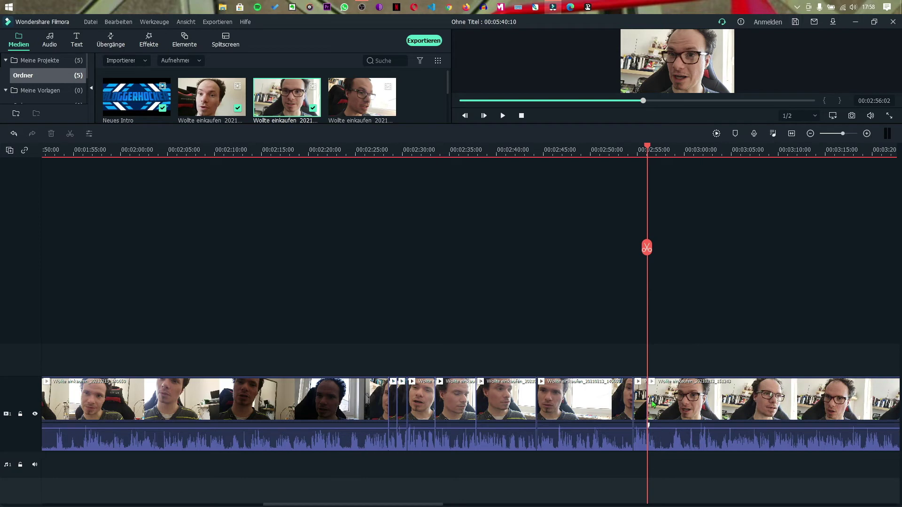
# - Play back the footage from shortly before the new cut at 00:02:56:02 up to about 00:03:03:16
pyautogui.click(623, 149)
pyautogui.press('space')
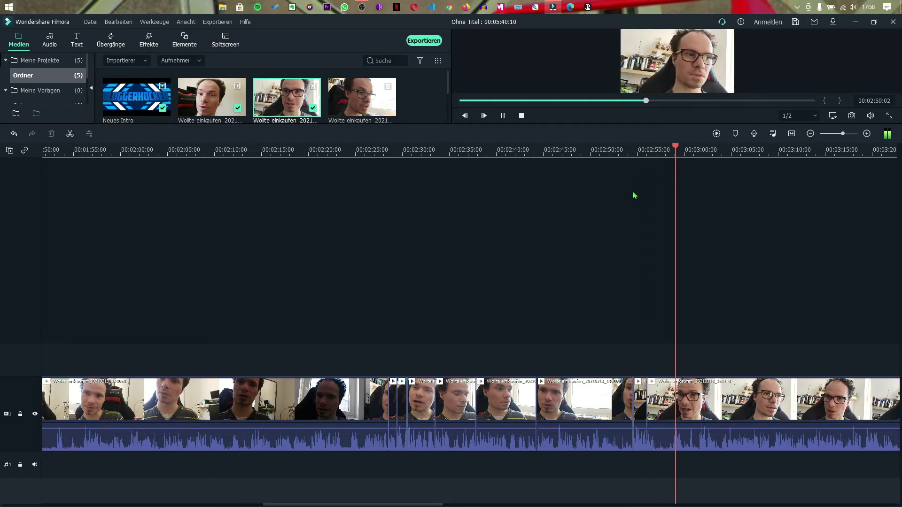
pyautogui.press('space')
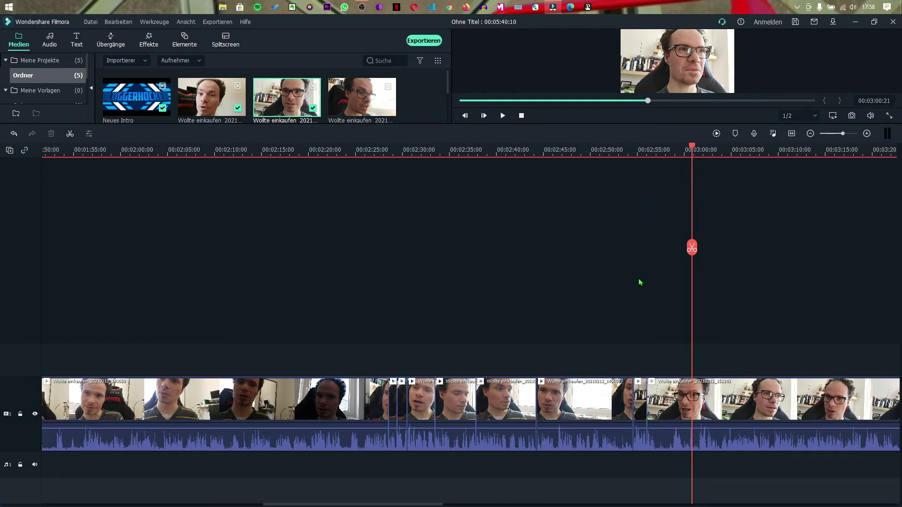
pyautogui.press('space')
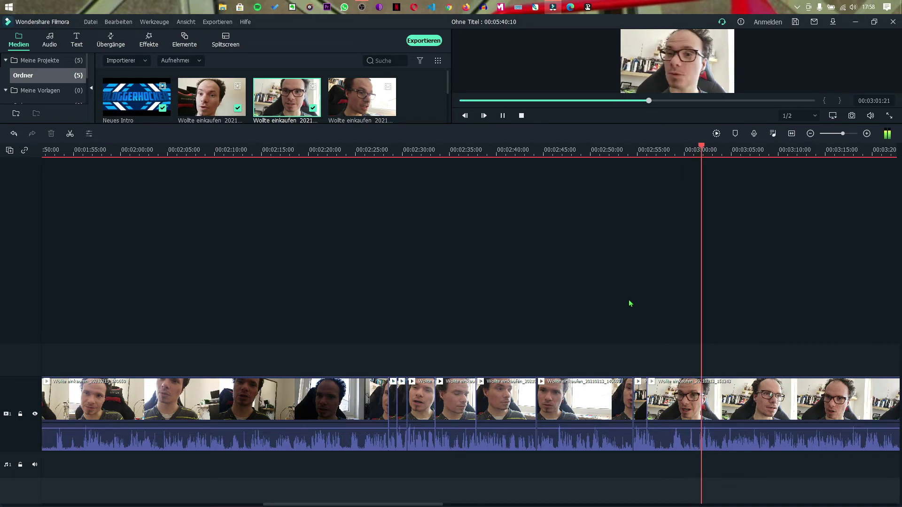
pyautogui.press('space')
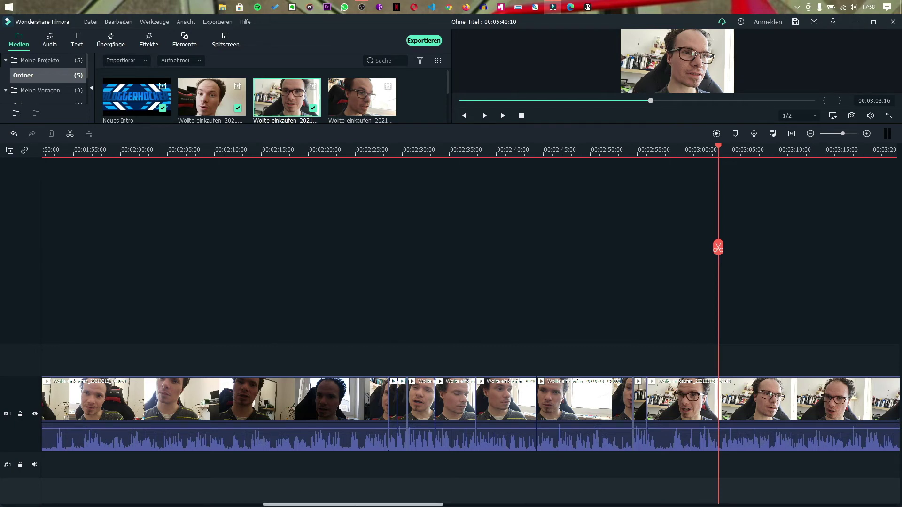
# - Skim further through the clip and cut out the short passage from 00:03:44:17 to 00:03:46:06
pyautogui.hscroll(10, 469, 328)
pyautogui.hscroll(3, 441, 500)
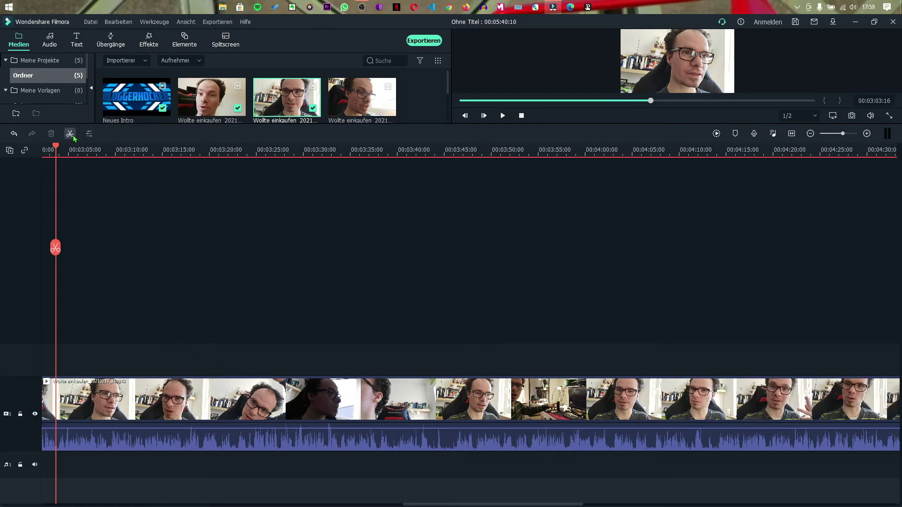
pyautogui.moveTo(55, 148); pyautogui.dragTo(224, 201)
pyautogui.press('space')
pyautogui.press('space')
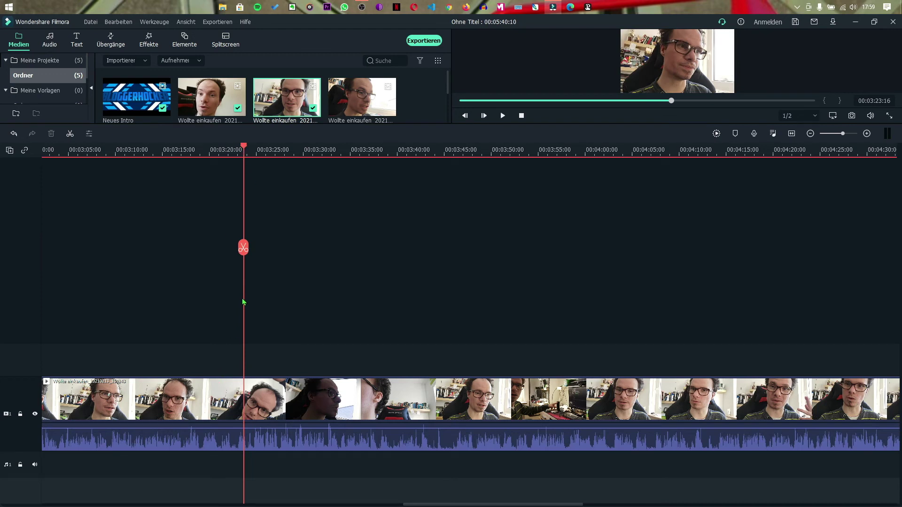
pyautogui.moveTo(245, 252); pyautogui.dragTo(443, 296)
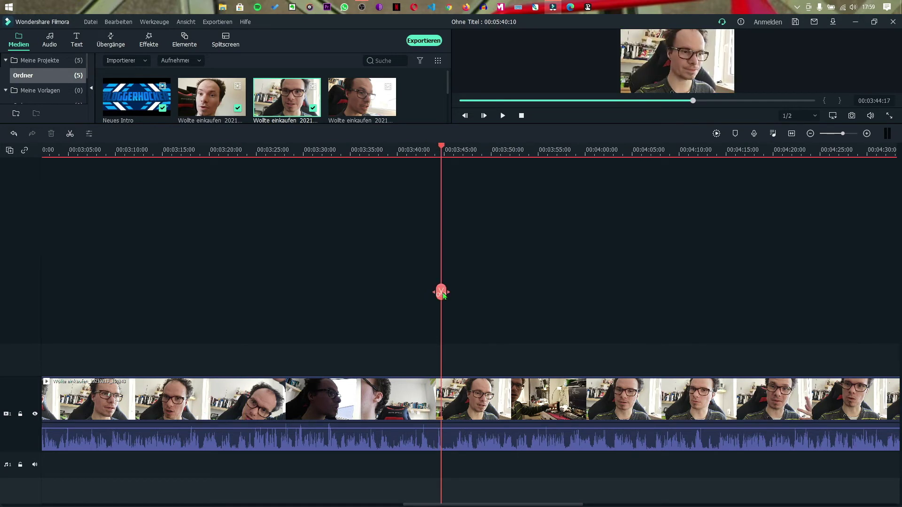
pyautogui.click(444, 296)
pyautogui.moveTo(450, 297); pyautogui.dragTo(458, 300)
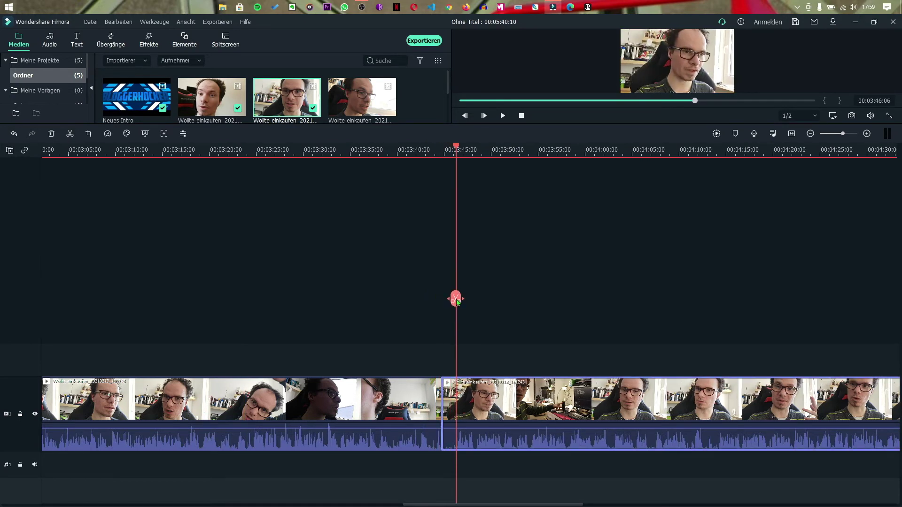
pyautogui.click(456, 301)
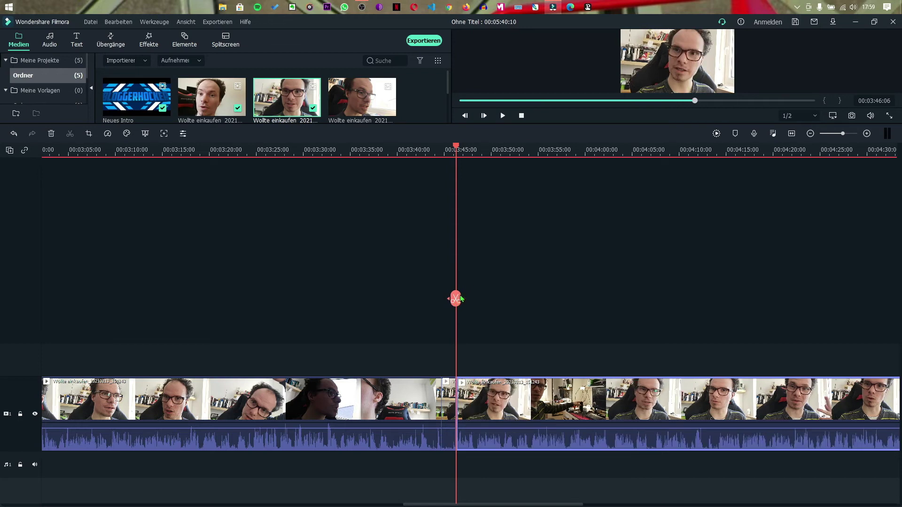
pyautogui.moveTo(454, 304); pyautogui.dragTo(485, 311)
pyautogui.click(447, 409)
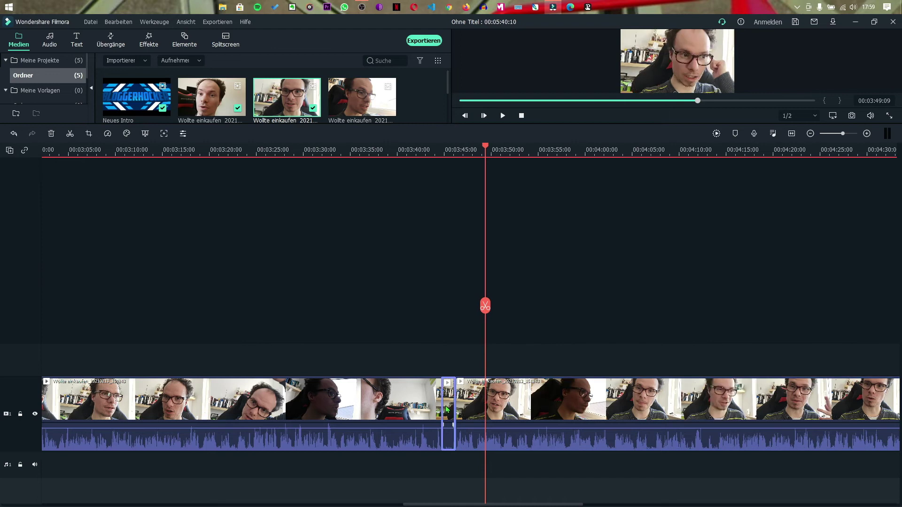
pyautogui.press('Delete')
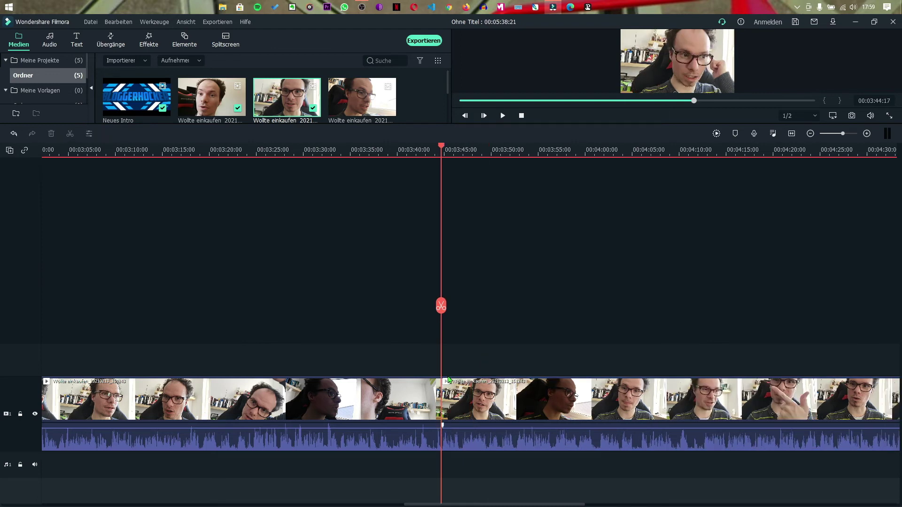
# - Play back the remaining footage from 00:03:55:06 to about 00:04:28:06 to look for unwanted passages
pyautogui.moveTo(441, 310); pyautogui.dragTo(542, 328)
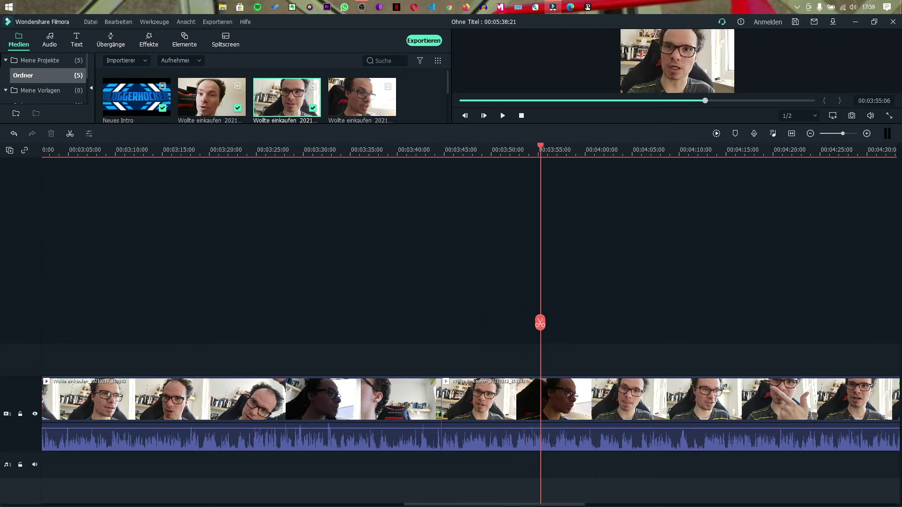
pyautogui.moveTo(509, 505); pyautogui.dragTo(574, 505)
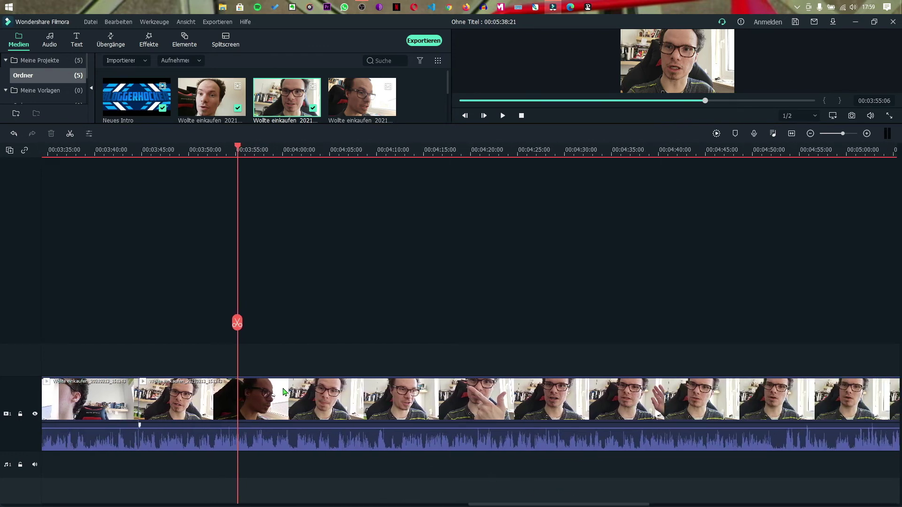
pyautogui.press('space')
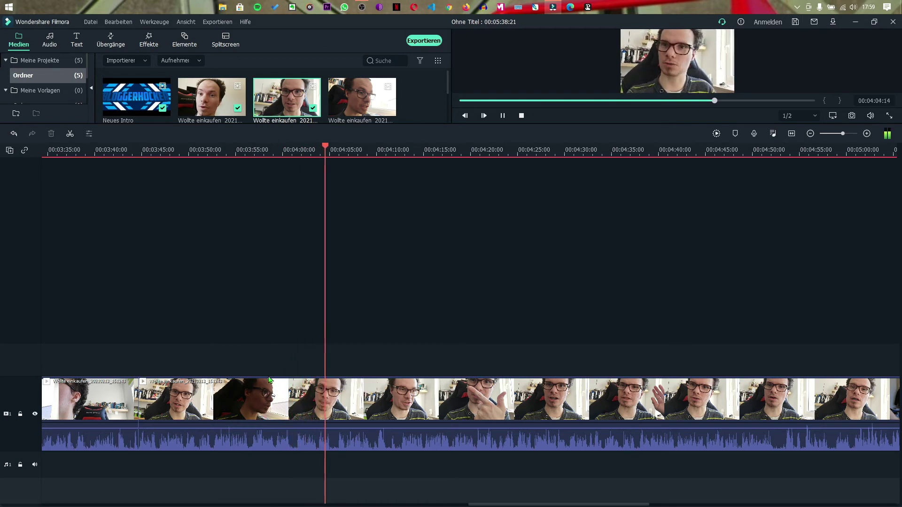
pyautogui.press('space')
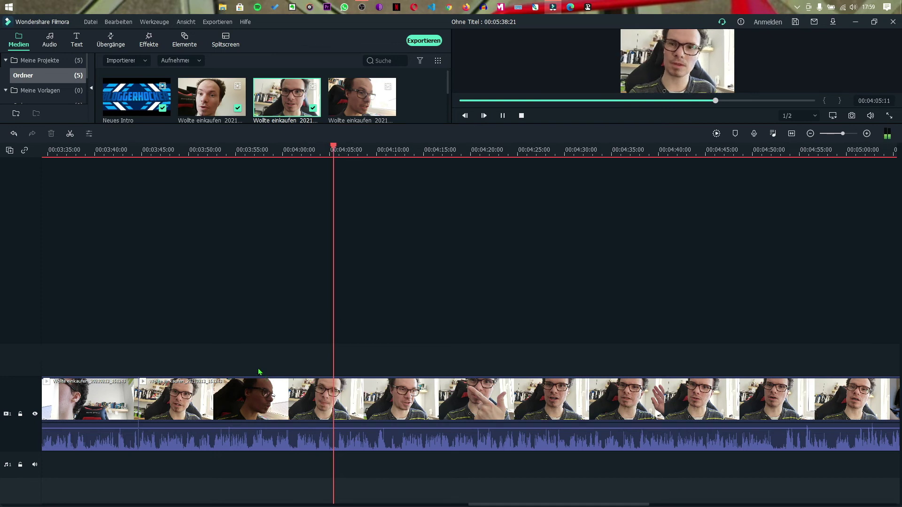
pyautogui.press('space')
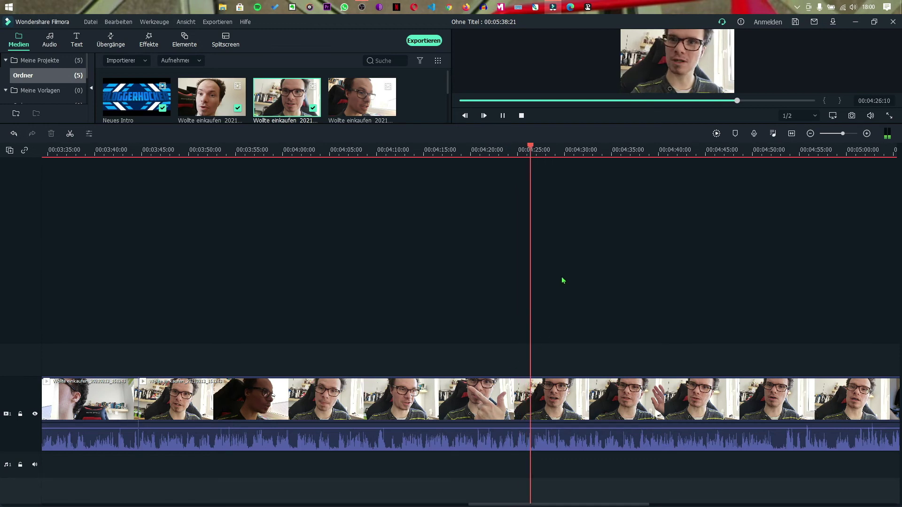
pyautogui.press('space')
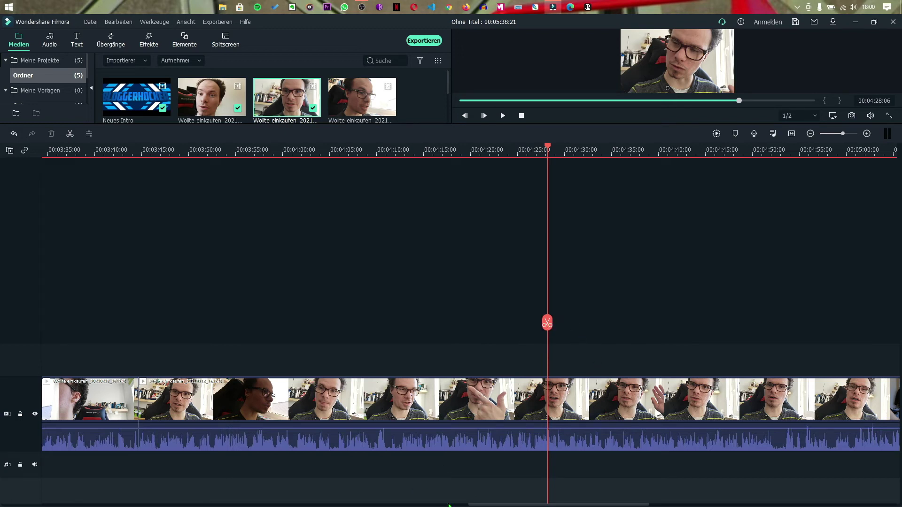
# - Preview the footage after 00:04:28:06, replaying the part around 00:04:41:02, and park the playhead at 00:04:43:14
pyautogui.hscroll(1, 448, 505)
pyautogui.hscroll(15, 470, 324)
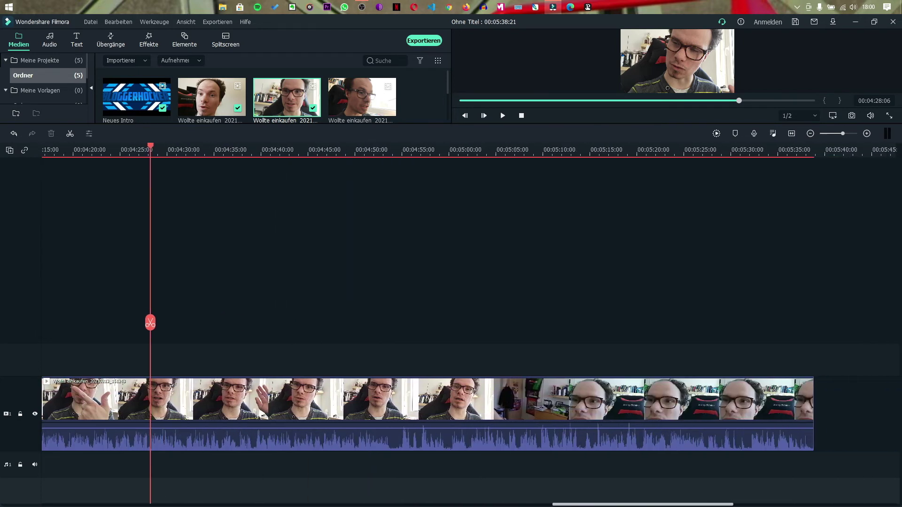
pyautogui.hscroll(1, 545, 492)
pyautogui.press('space')
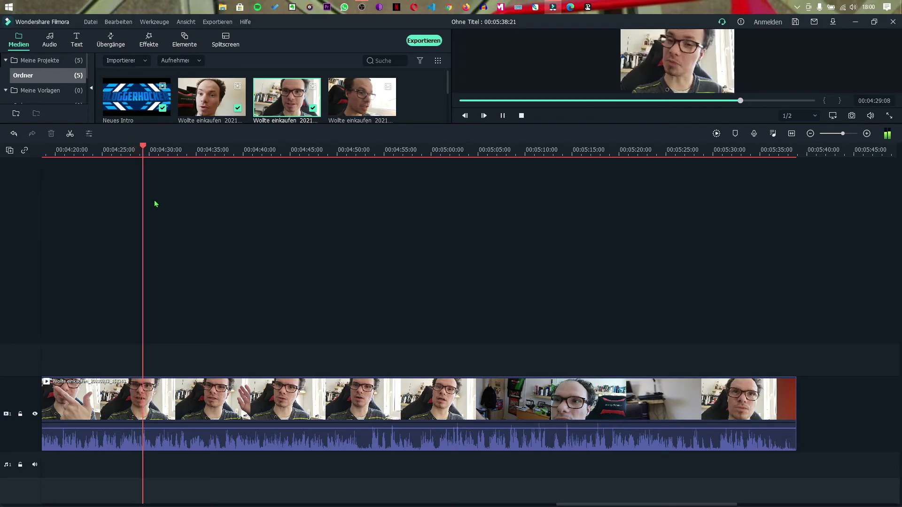
pyautogui.click(151, 146)
pyautogui.moveTo(149, 146); pyautogui.dragTo(251, 181)
pyautogui.press('space')
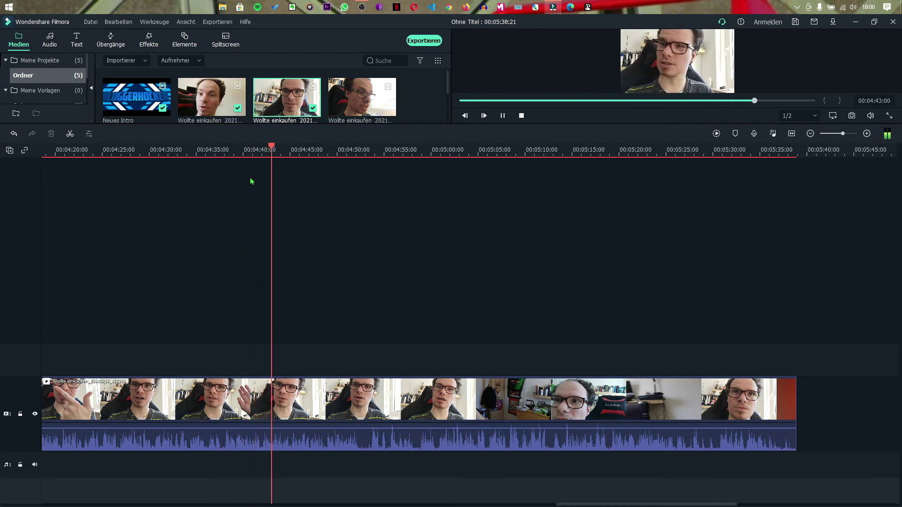
pyautogui.press('space')
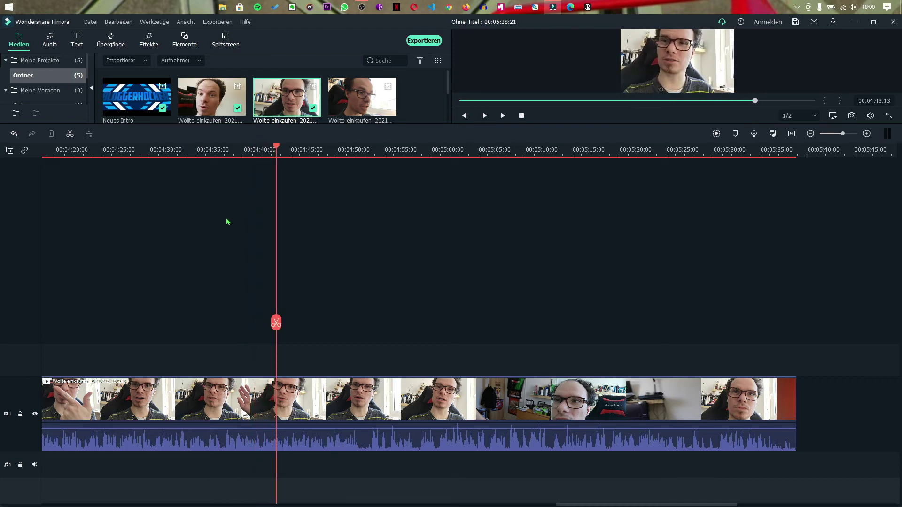
pyautogui.moveTo(276, 323); pyautogui.dragTo(253, 330)
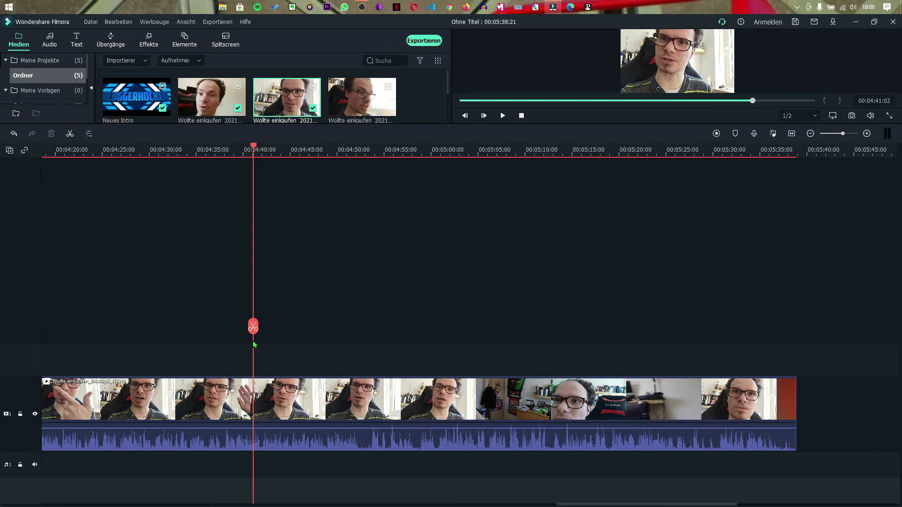
pyautogui.press('space')
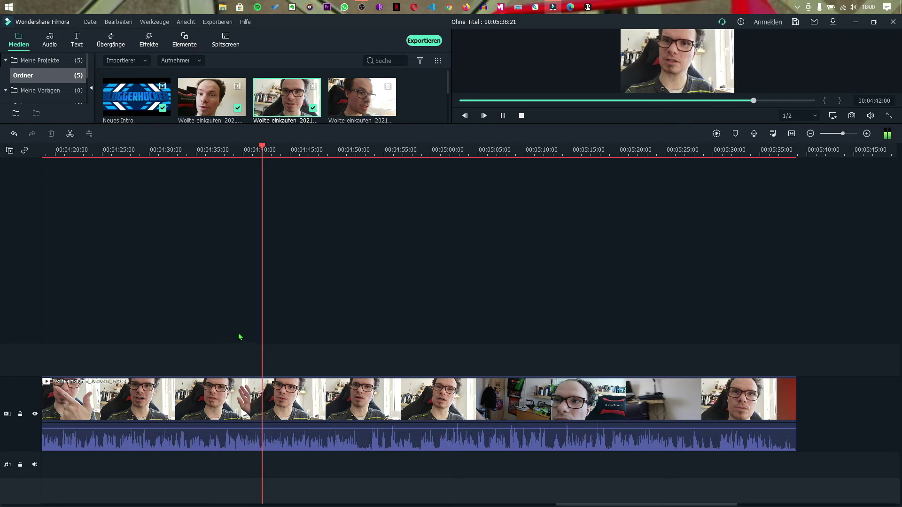
pyautogui.press('space')
pyautogui.press('space')
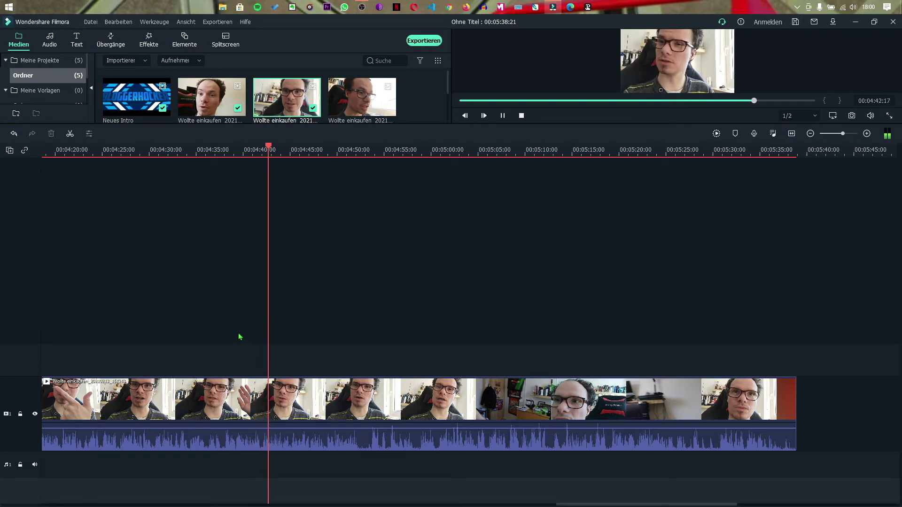
pyautogui.press('space')
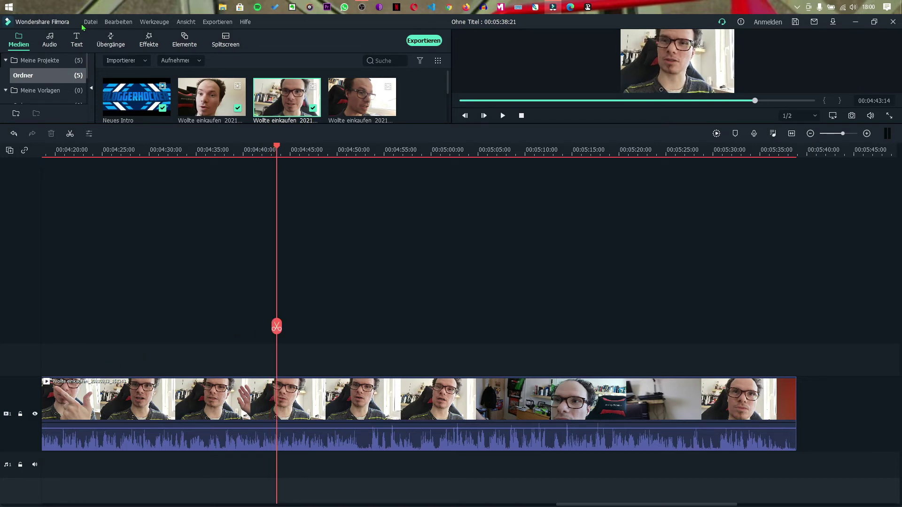
# - Add the Default Lowerthird title on a new track above the video, starting at 00:04:43:14
pyautogui.click(75, 43)
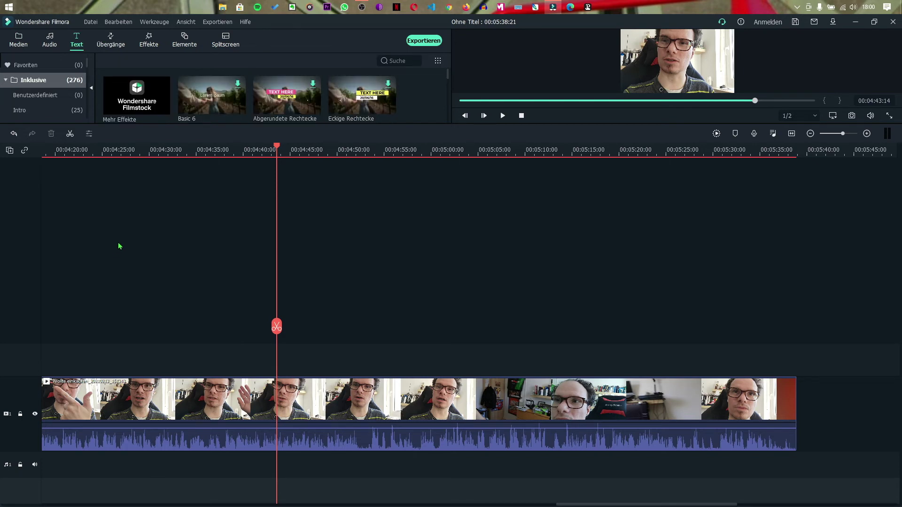
pyautogui.scroll(-1, 294, 103)
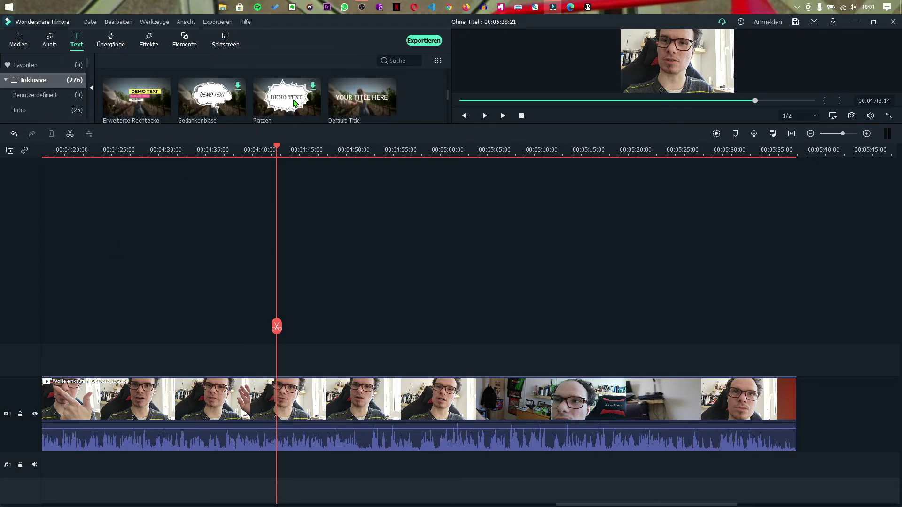
pyautogui.scroll(-1, 292, 101)
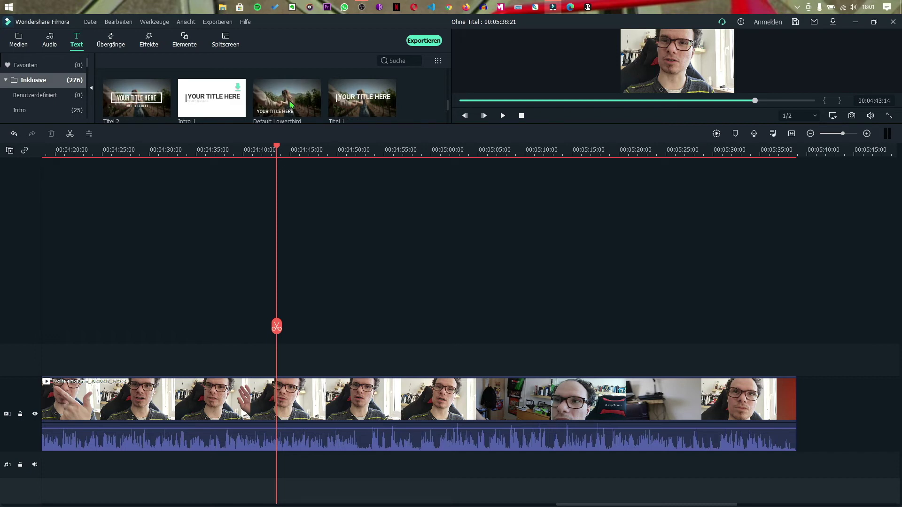
pyautogui.click(277, 105)
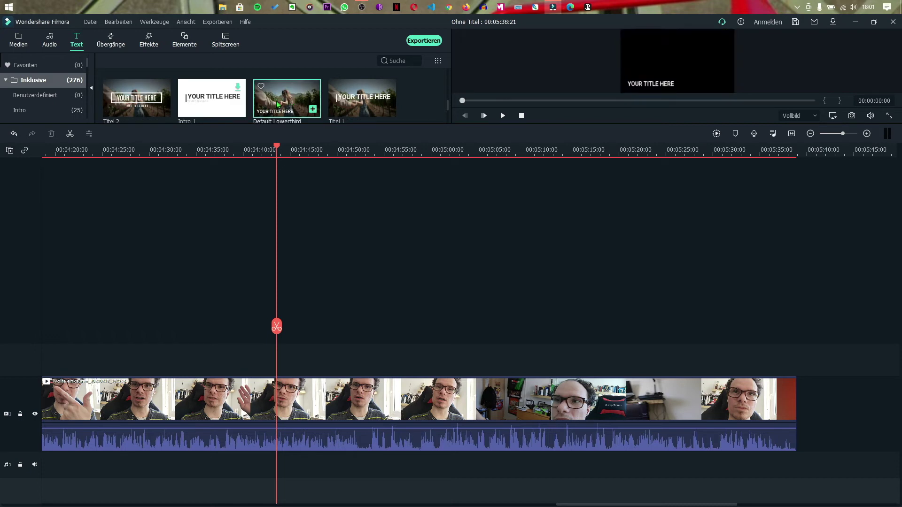
pyautogui.moveTo(280, 99); pyautogui.dragTo(276, 324)
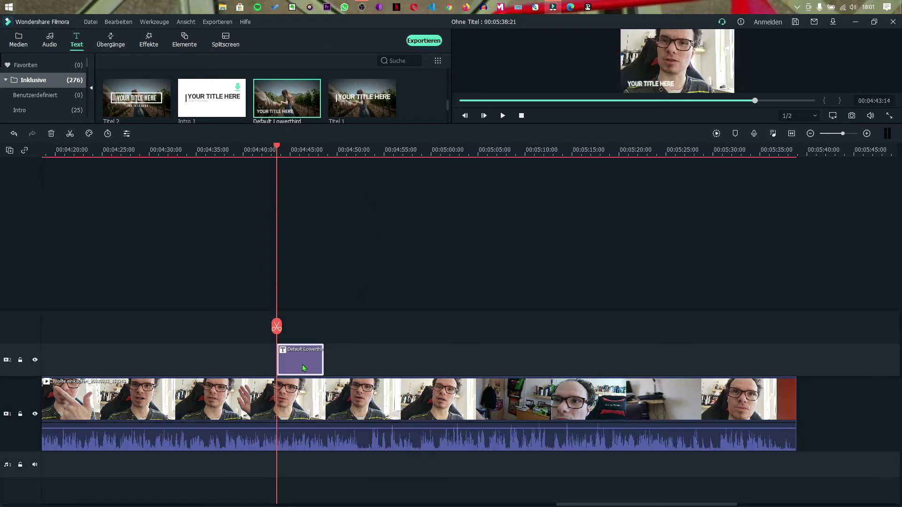
# - Replace the lower-third title's placeholder text with "28 Februar" and apply the change
pyautogui.doubleClick(303, 365)
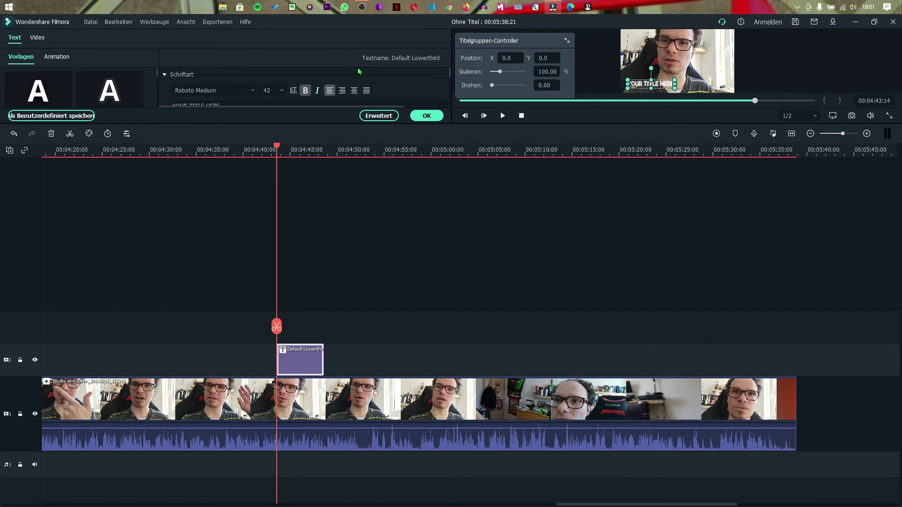
pyautogui.scroll(-1, 341, 97)
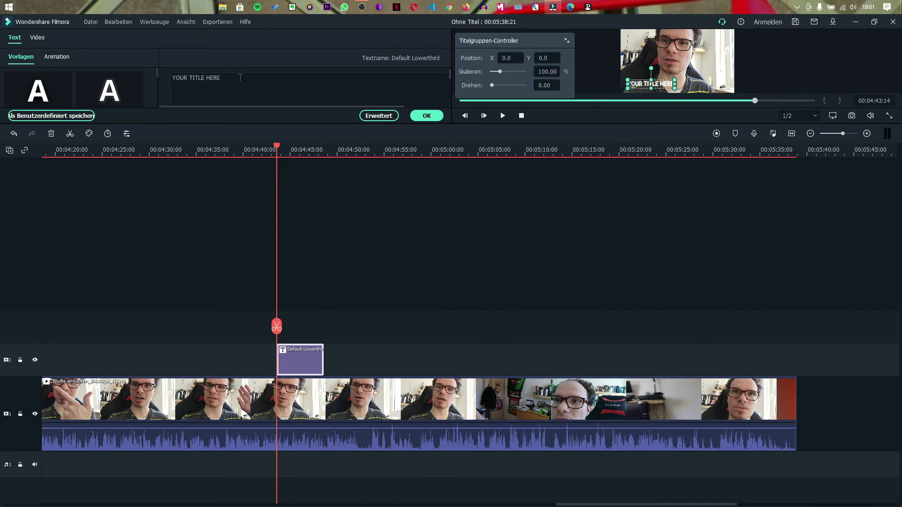
pyautogui.moveTo(240, 78); pyautogui.dragTo(112, 92)
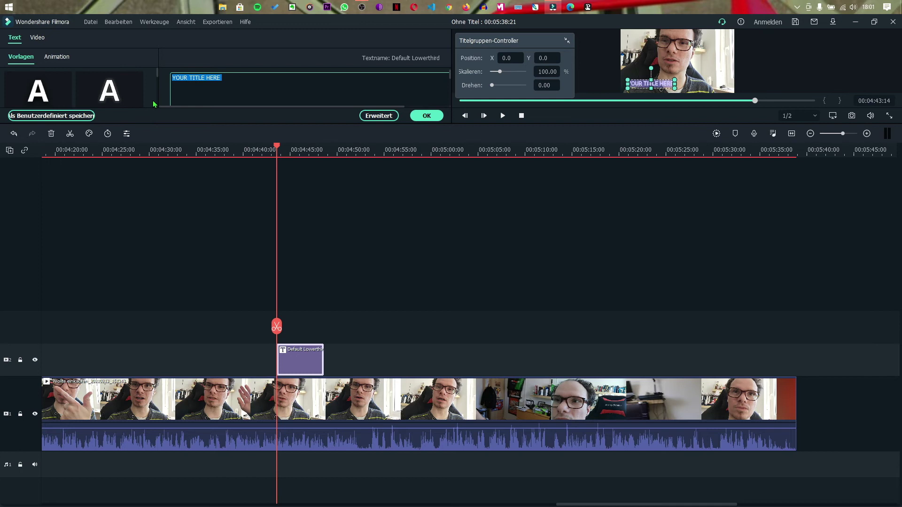
pyautogui.write('28')
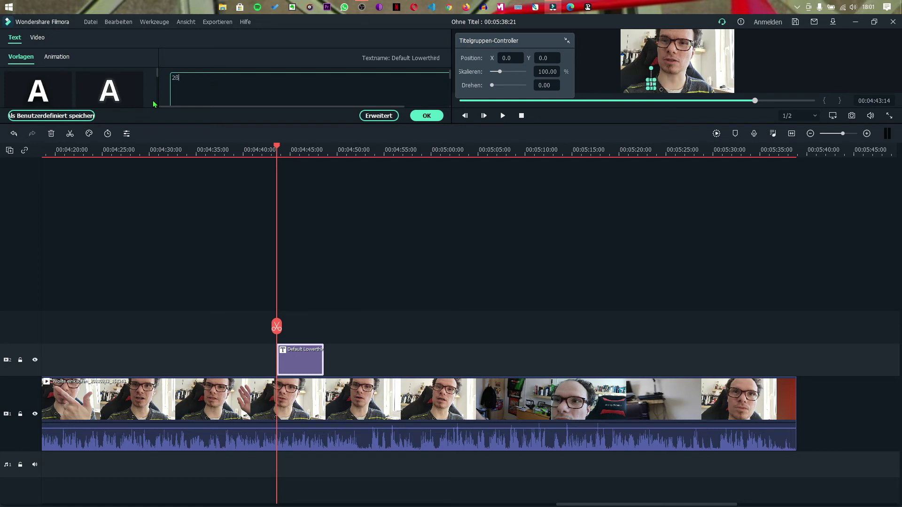
pyautogui.press('BackSpace')
pyautogui.write('8 Februar')
pyautogui.click(426, 116)
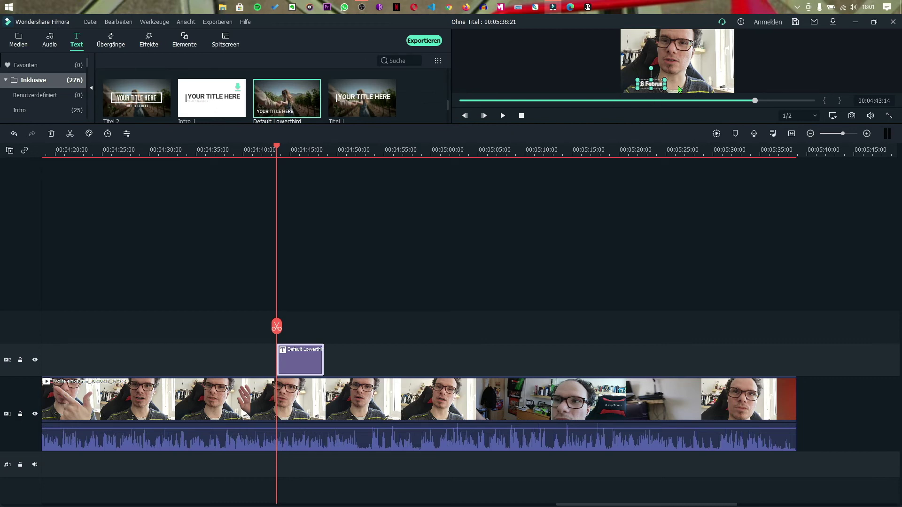
# - Move the title into the picture's lower-left corner and shorten its clip to about two seconds, starting near 00:04:42
pyautogui.moveTo(678, 124); pyautogui.dragTo(668, 213)
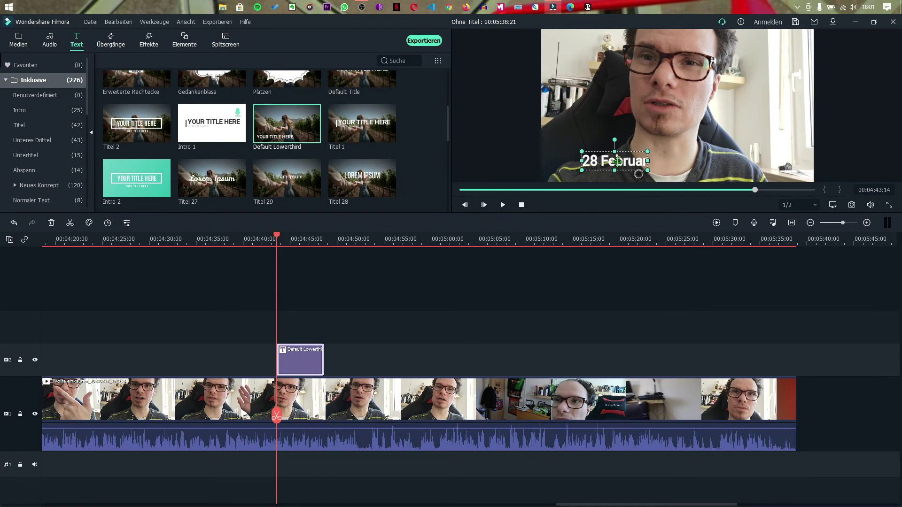
pyautogui.moveTo(617, 161); pyautogui.dragTo(580, 168)
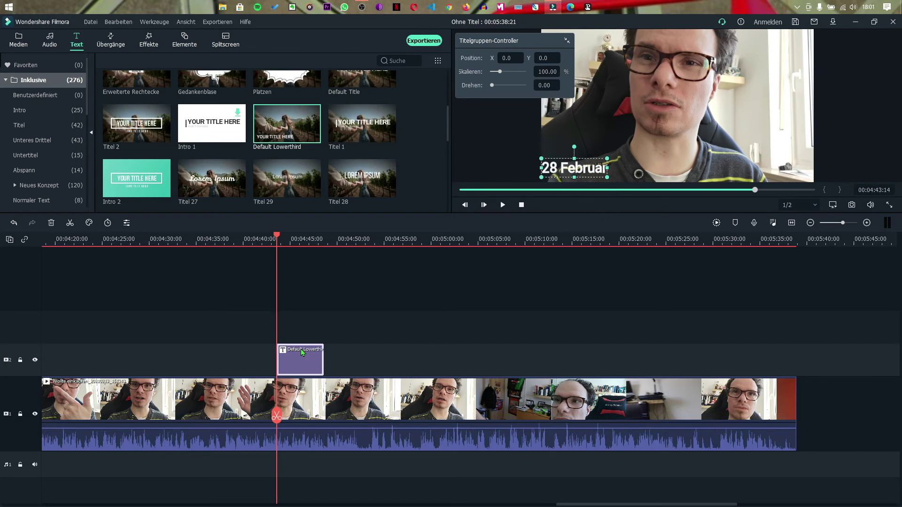
pyautogui.moveTo(297, 358); pyautogui.dragTo(277, 366)
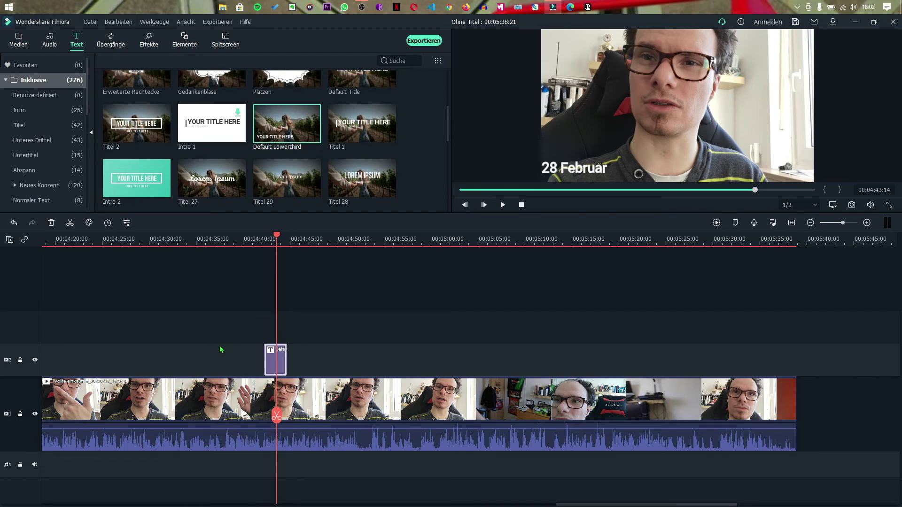
# - Play back the section with the title from about 00:04:41 to 00:04:48:19 to check its timing
pyautogui.click(252, 239)
pyautogui.press('space')
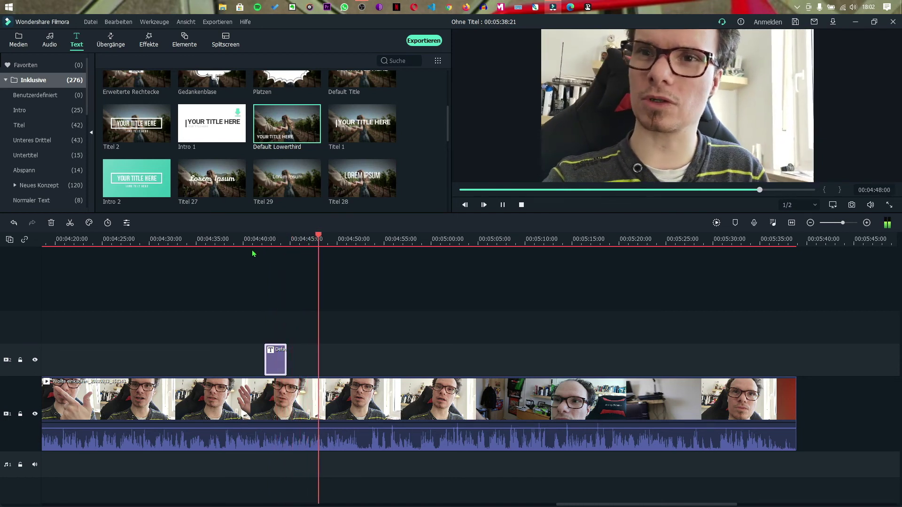
pyautogui.press('space')
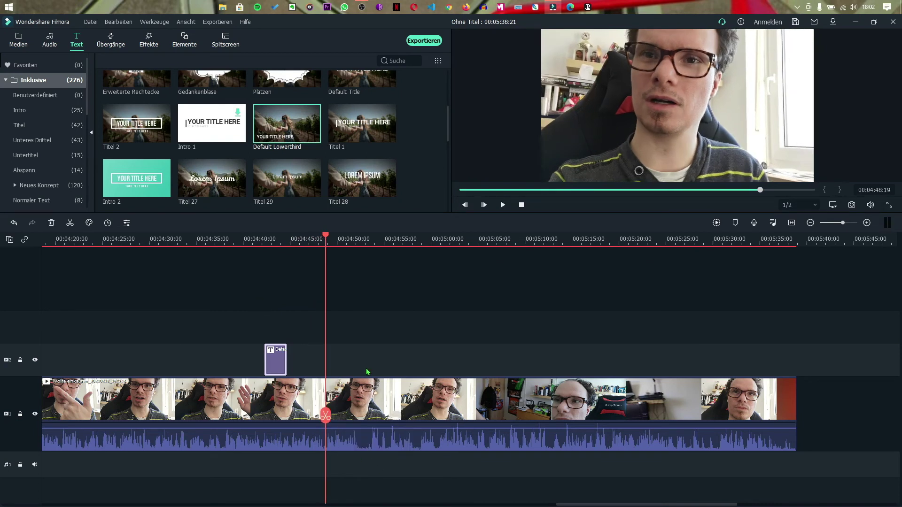
# - Play on through the footage and cut out the short passage from 00:04:52:04 to 00:04:53:10
pyautogui.press('space')
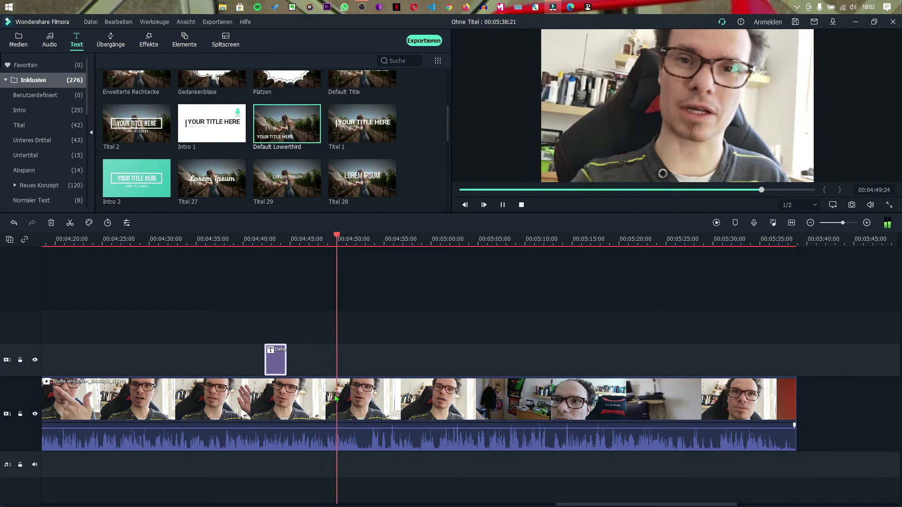
pyautogui.press('space')
pyautogui.hotkey('ctrl', 'b')
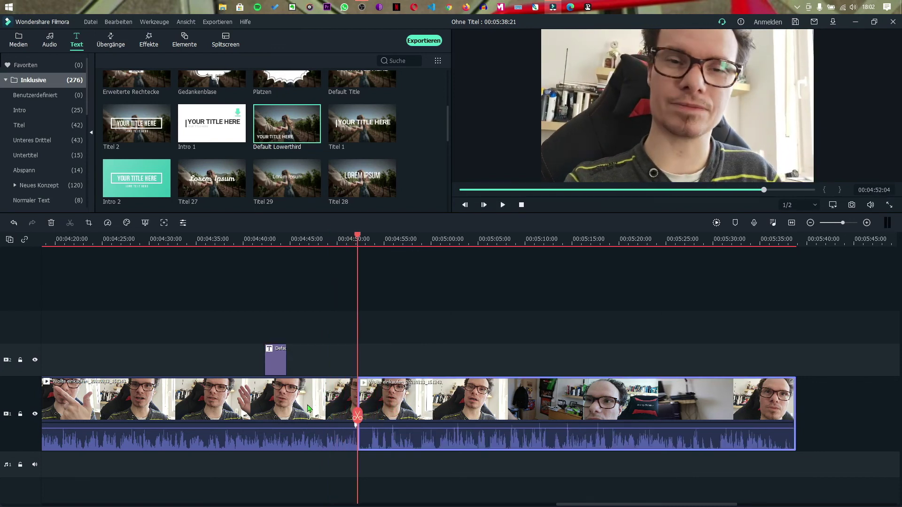
pyautogui.press('space')
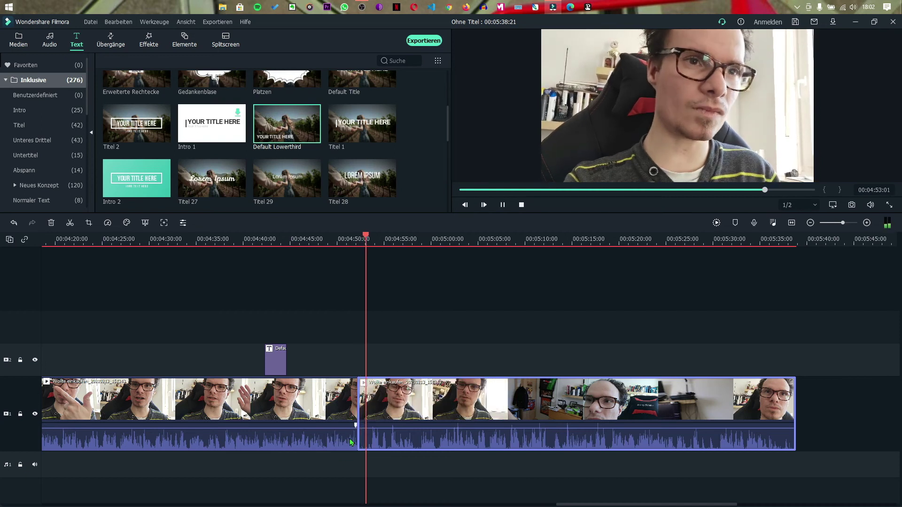
pyautogui.hotkey('ctrl', 'b')
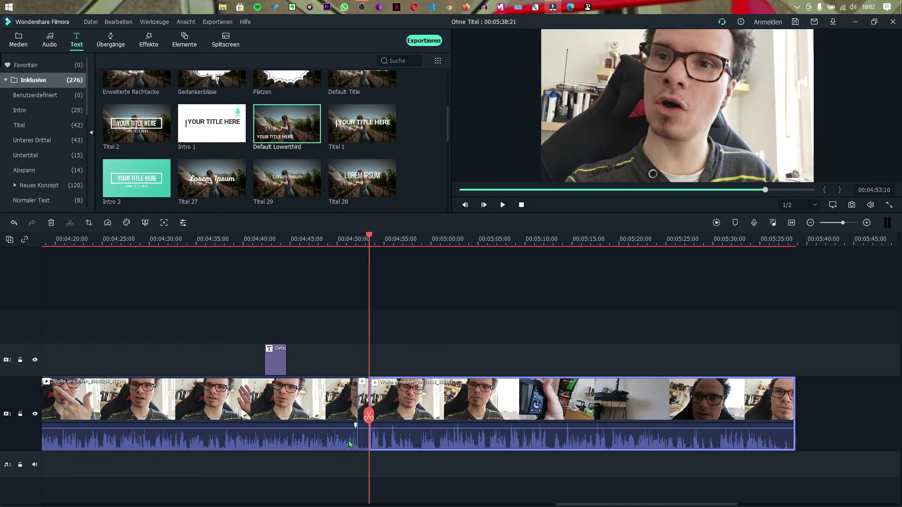
pyautogui.click(366, 396)
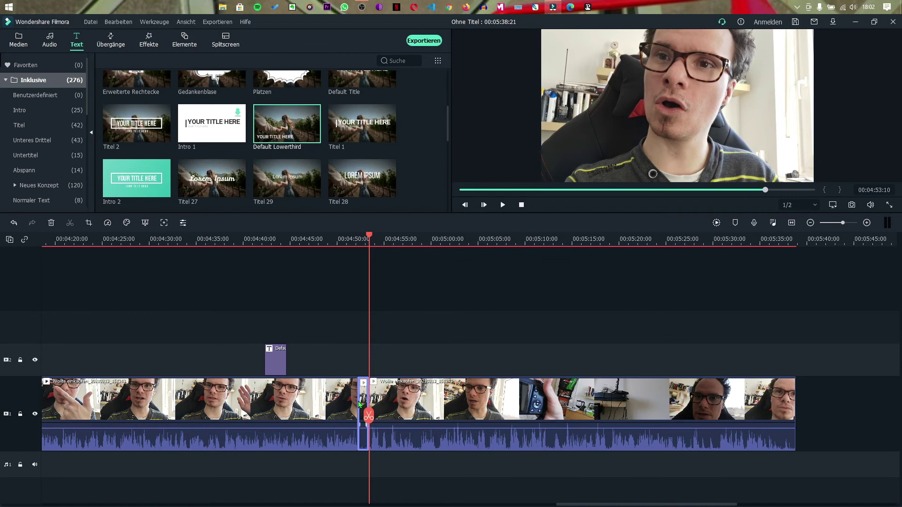
pyautogui.press('Delete')
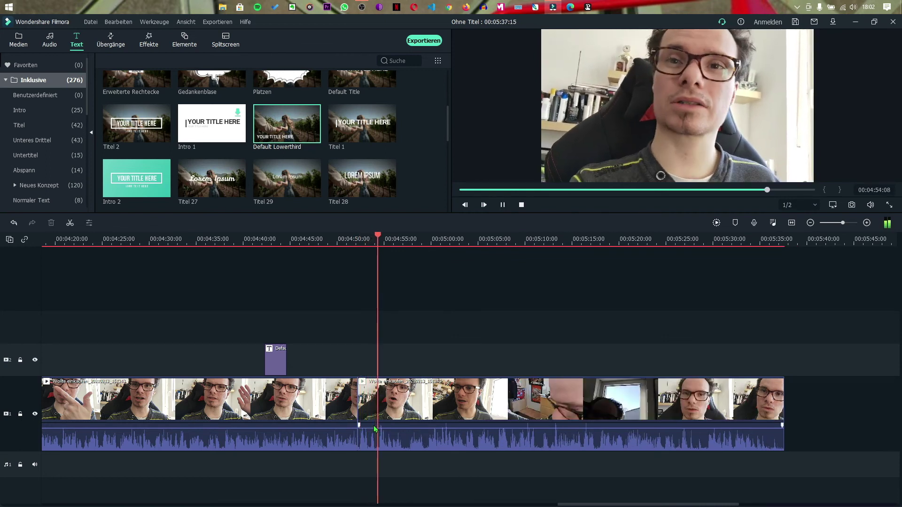
# - Trim off the end of the last clip on the timeline from 00:05:35:16 onwards
pyautogui.press('space')
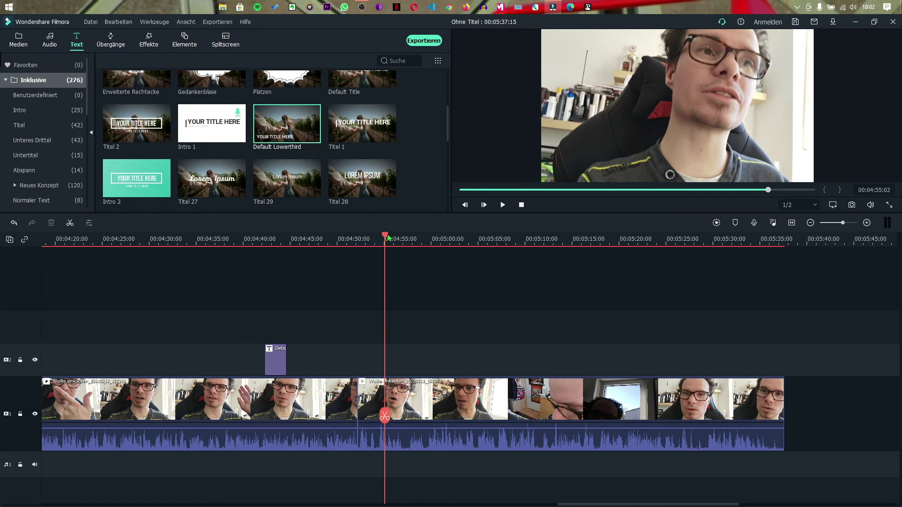
pyautogui.moveTo(385, 238); pyautogui.dragTo(765, 333)
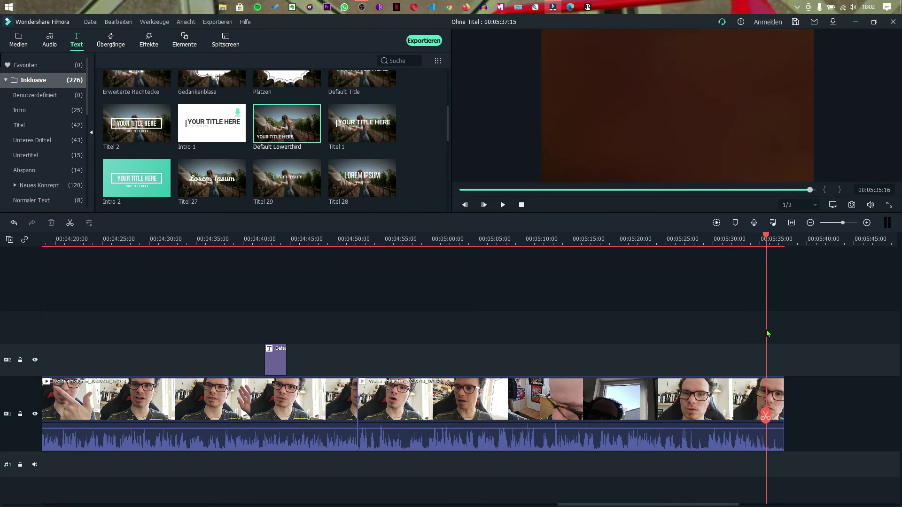
pyautogui.hotkey('ctrl', 'b')
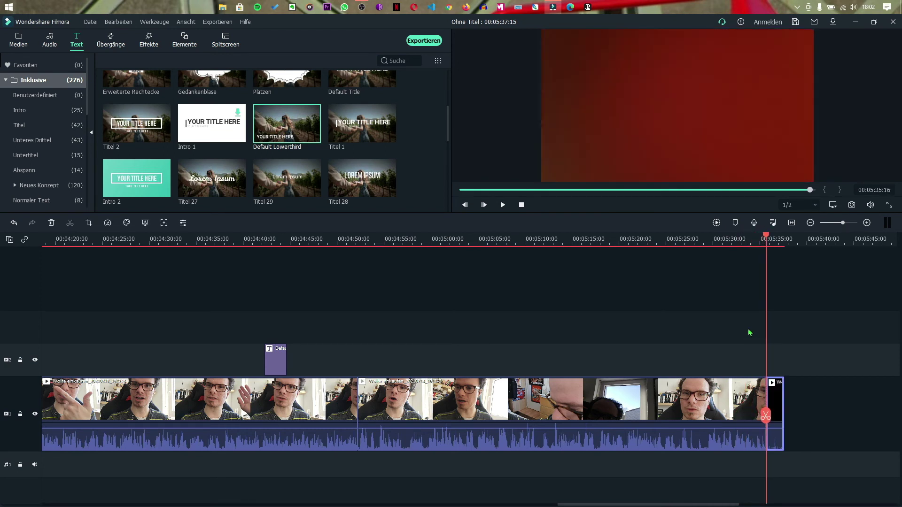
pyautogui.press('Delete')
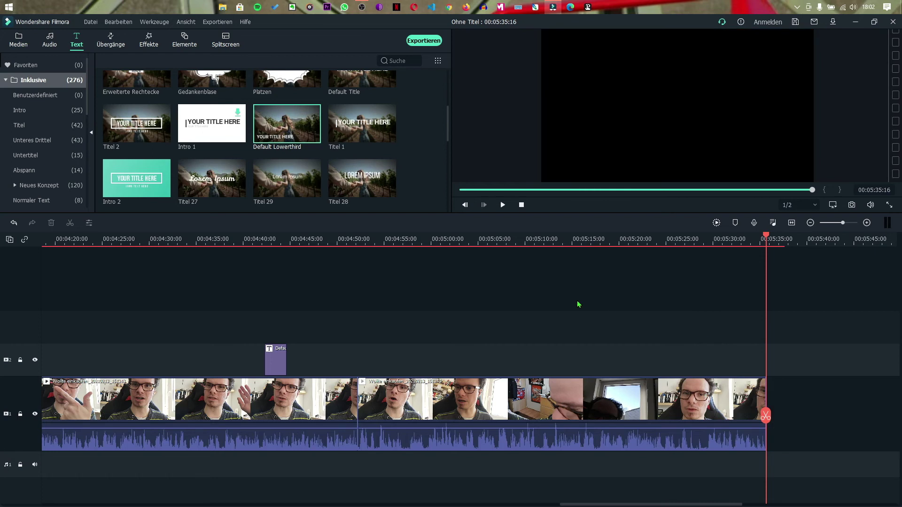
# - Append the fourth media clip directly after the footage at 00:05:35:16 and raise its volume to the preceding clip's level
pyautogui.click(21, 43)
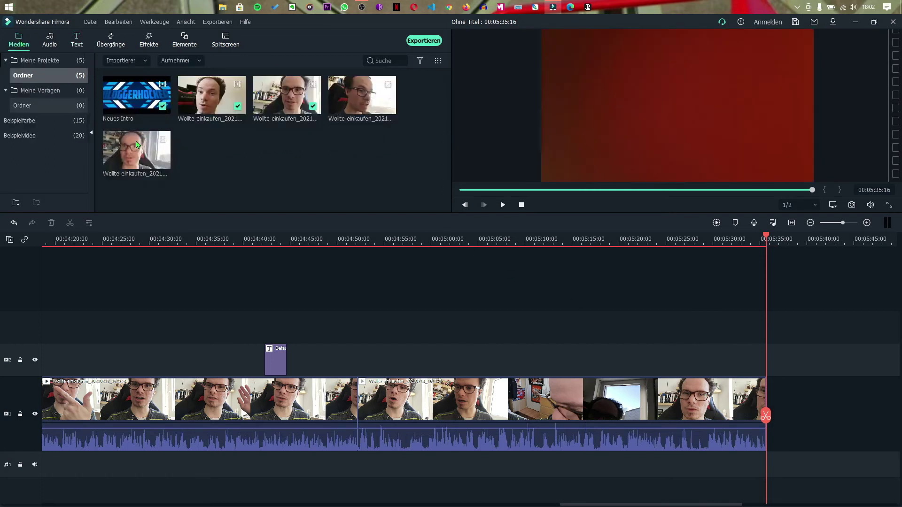
pyautogui.moveTo(356, 103); pyautogui.dragTo(770, 437)
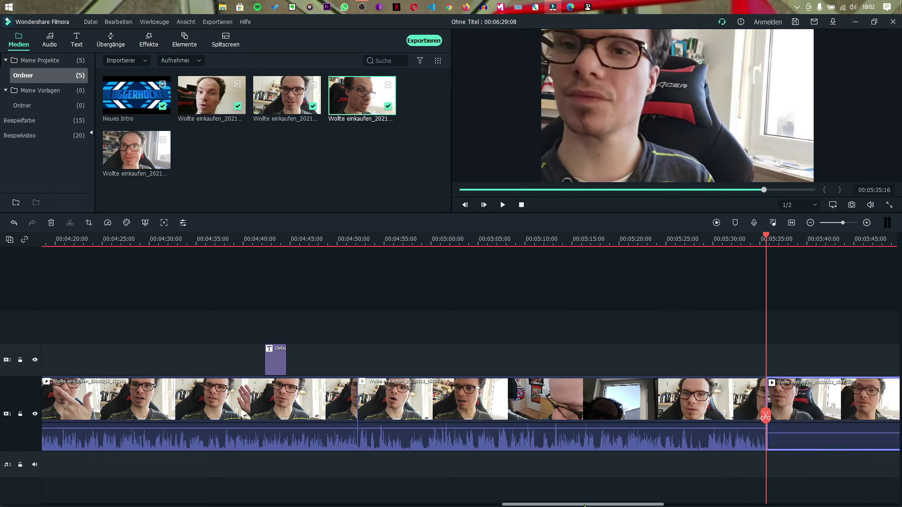
pyautogui.moveTo(582, 505); pyautogui.dragTo(701, 504)
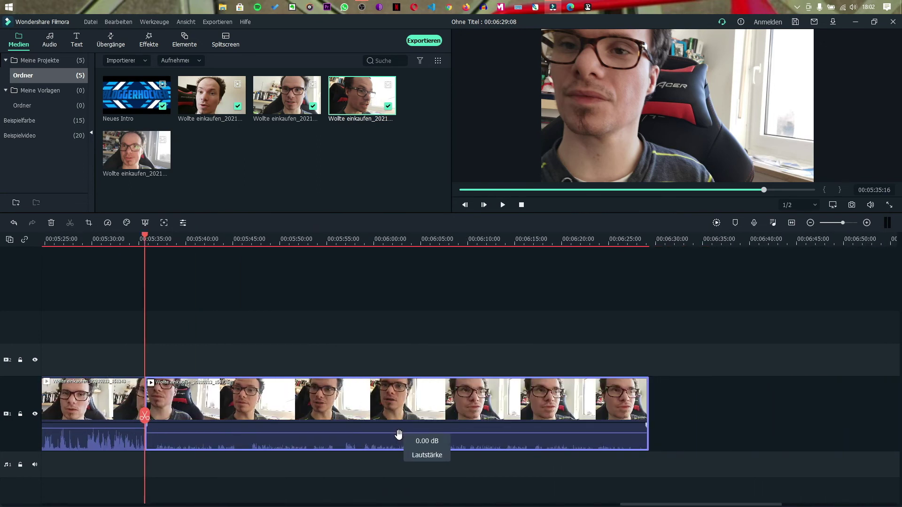
pyautogui.moveTo(402, 433); pyautogui.dragTo(405, 425)
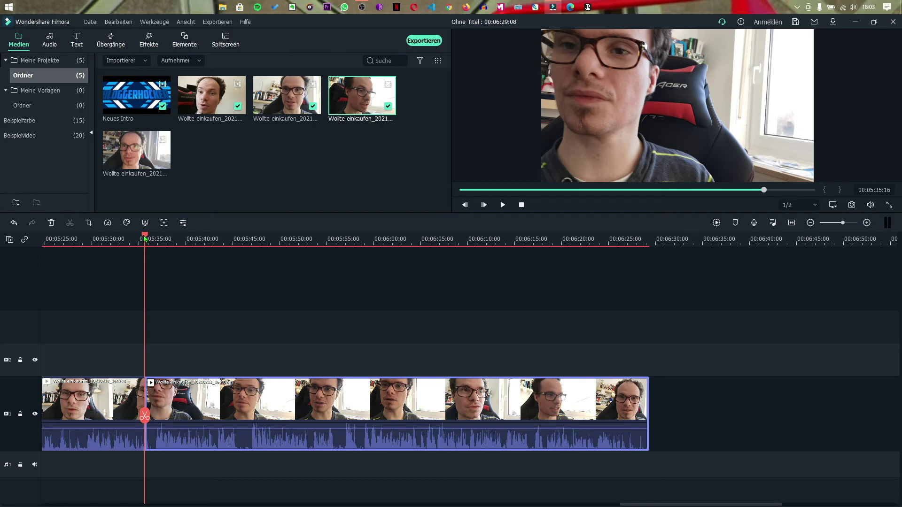
# - Cut off the newly added clip's beginning up to 00:05:36:18 and play back its new start until 00:05:42:00
pyautogui.moveTo(146, 238); pyautogui.dragTo(156, 240)
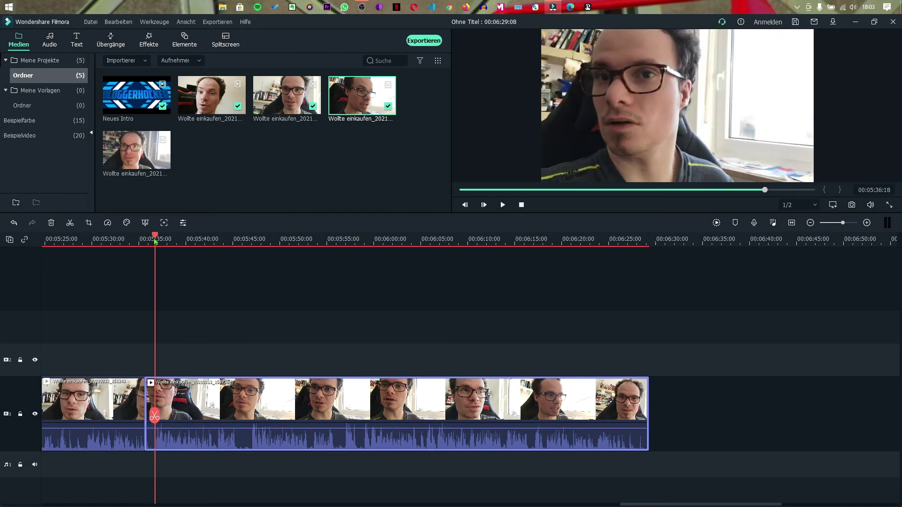
pyautogui.hotkey('ctrl', 'b')
pyautogui.click(150, 399)
pyautogui.press('Delete')
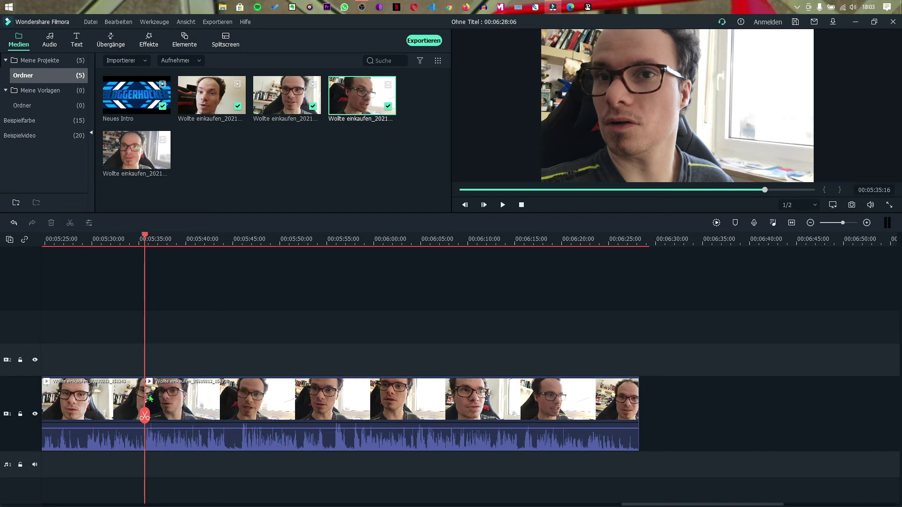
pyautogui.press('space')
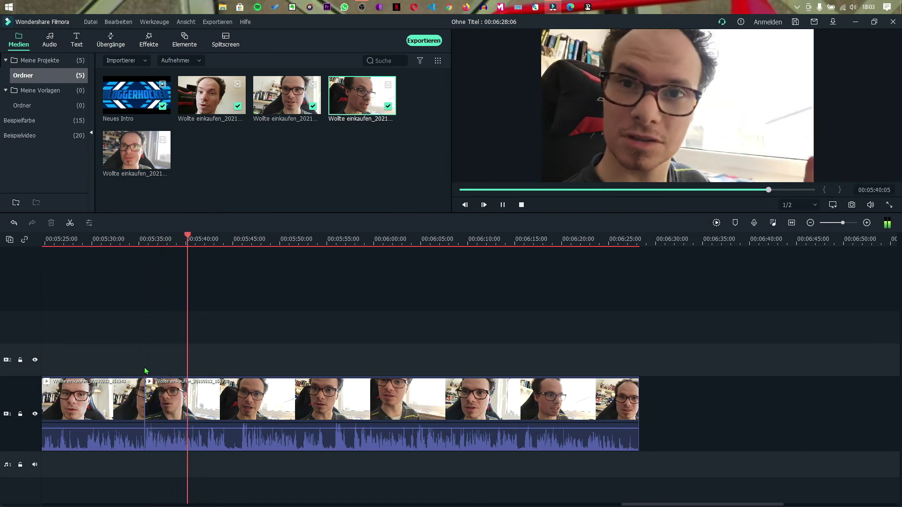
pyautogui.press('space')
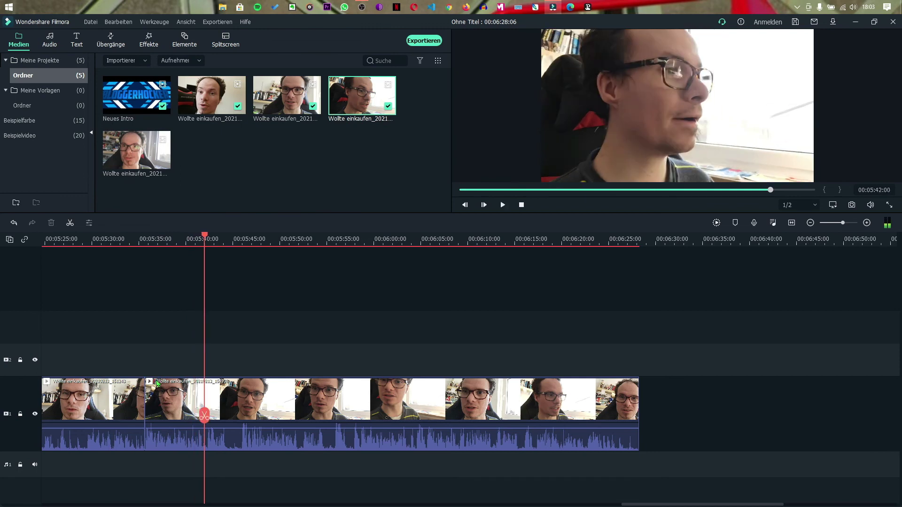